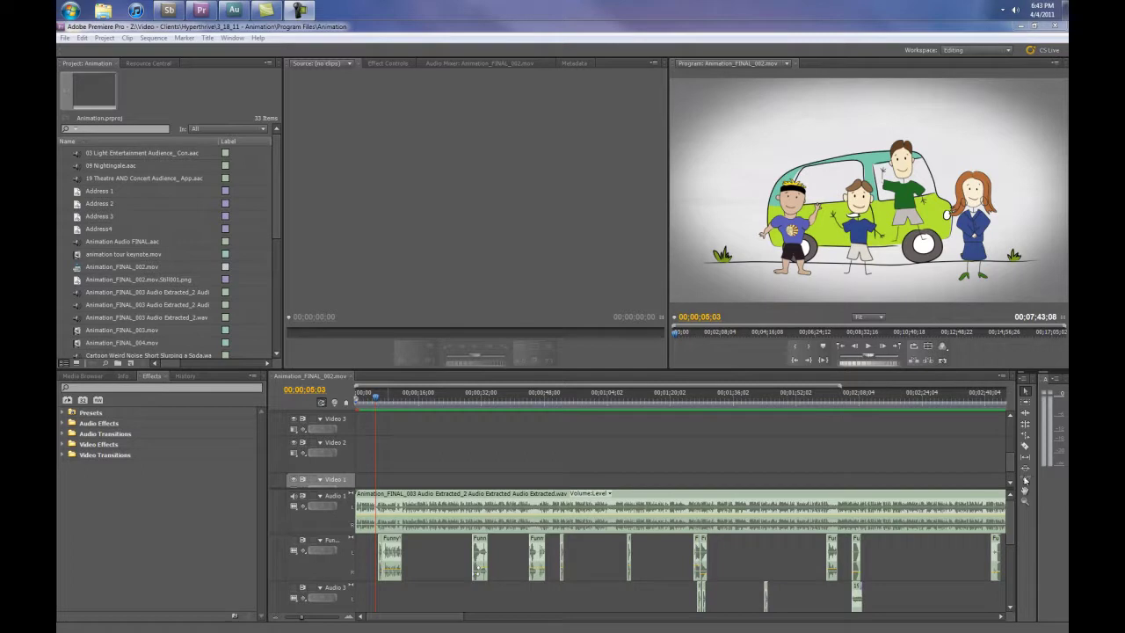
right_click(432, 524)
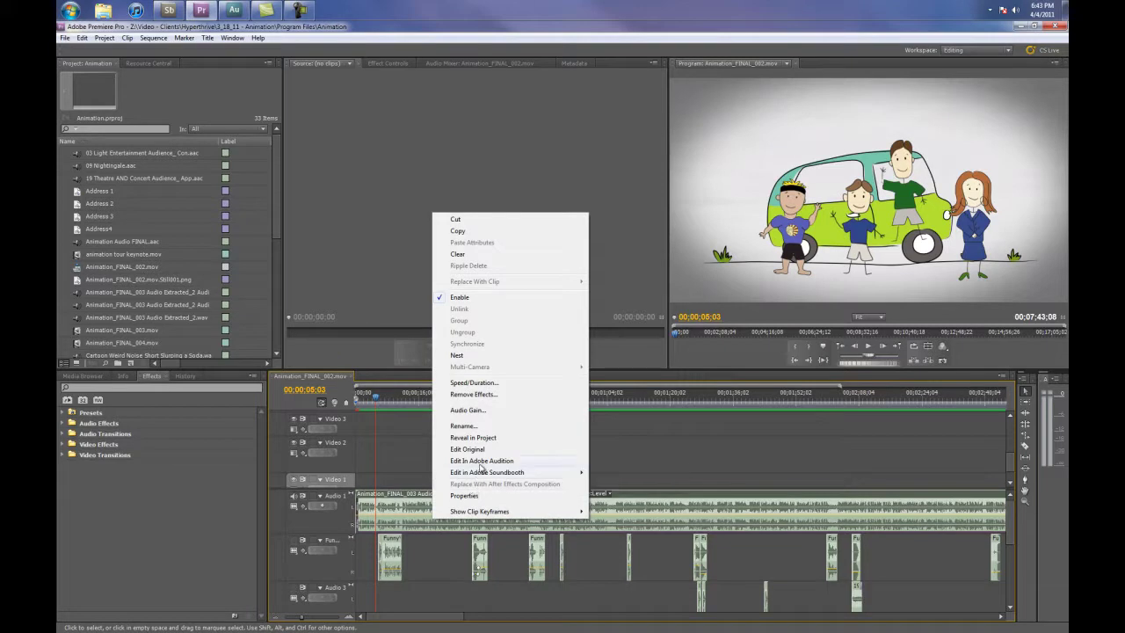
click(415, 448)
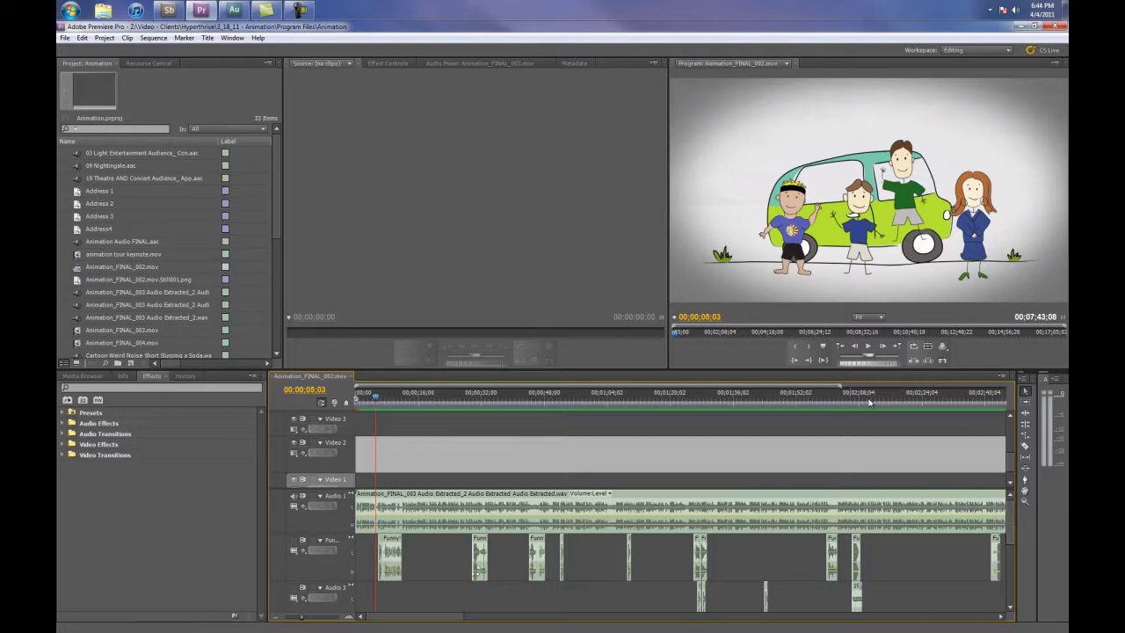
Turn off output on Audio 8, the track holding Animation Audio FINAL.aac
drag(1012, 521, 1020, 581)
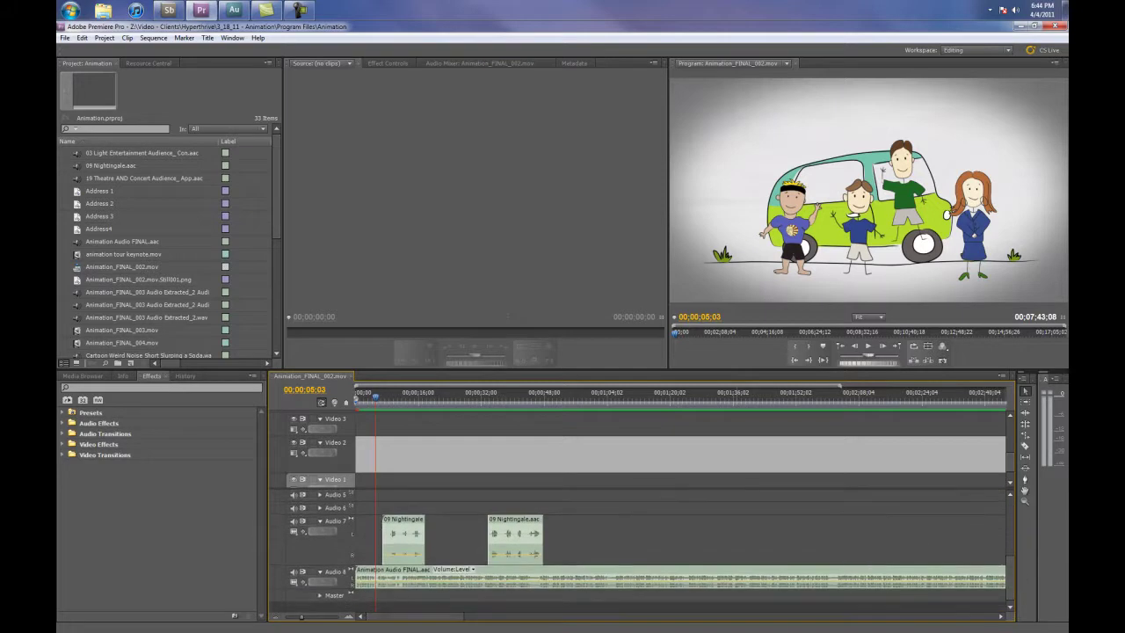
click(294, 573)
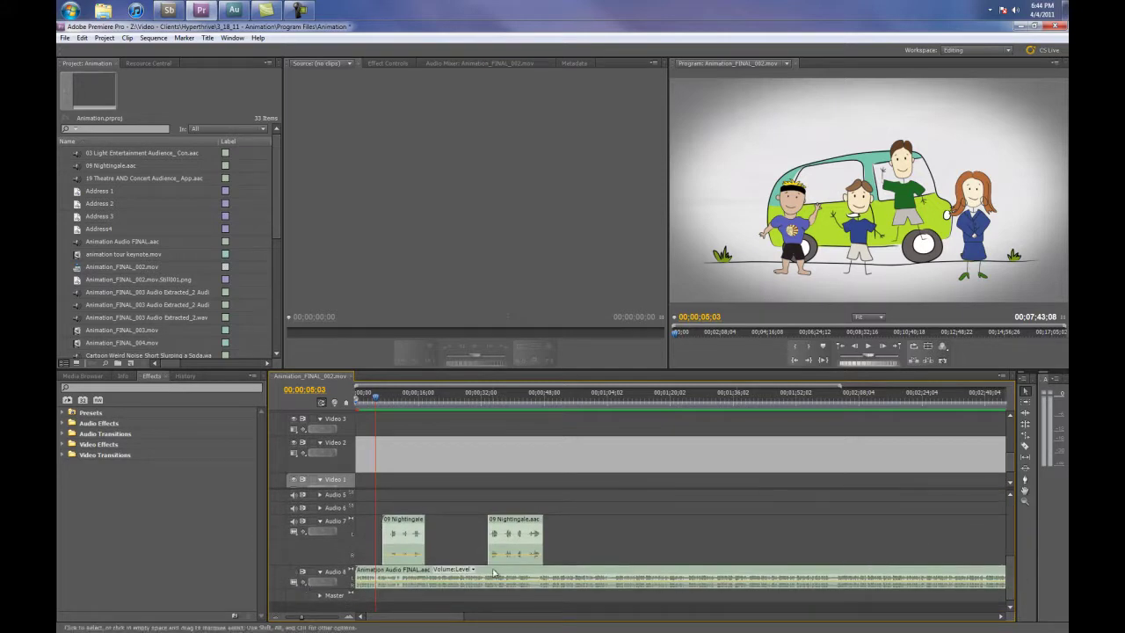
drag(1010, 582, 1016, 525)
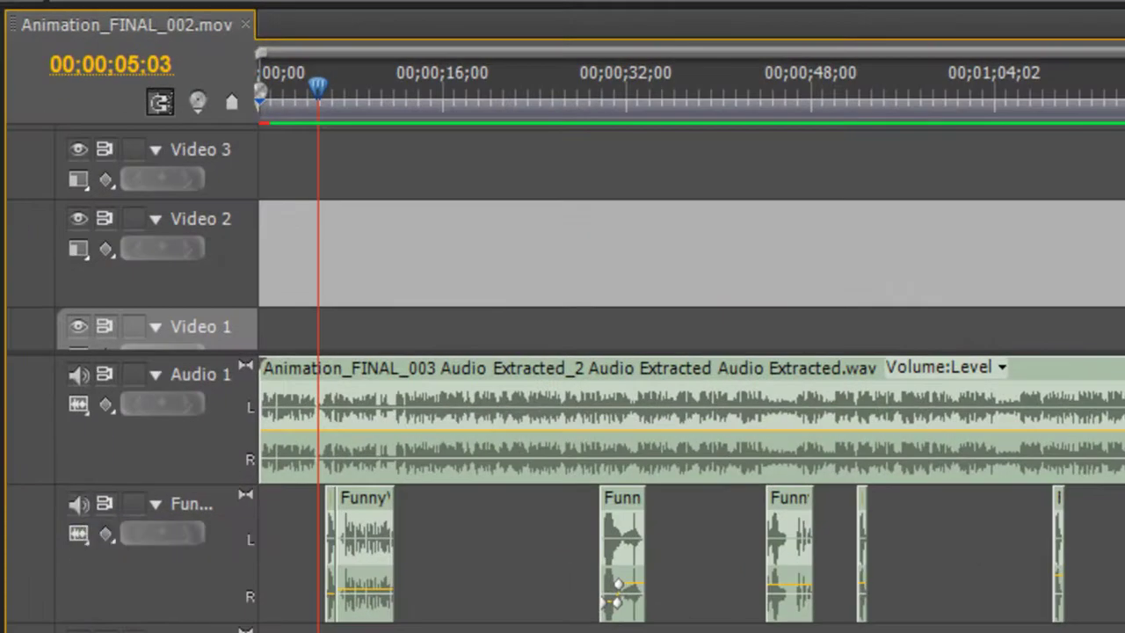
Turn off track output on Fun, Audio 4 and the Nightingale clips' Audio 7
scroll(562, 475, down, 4)
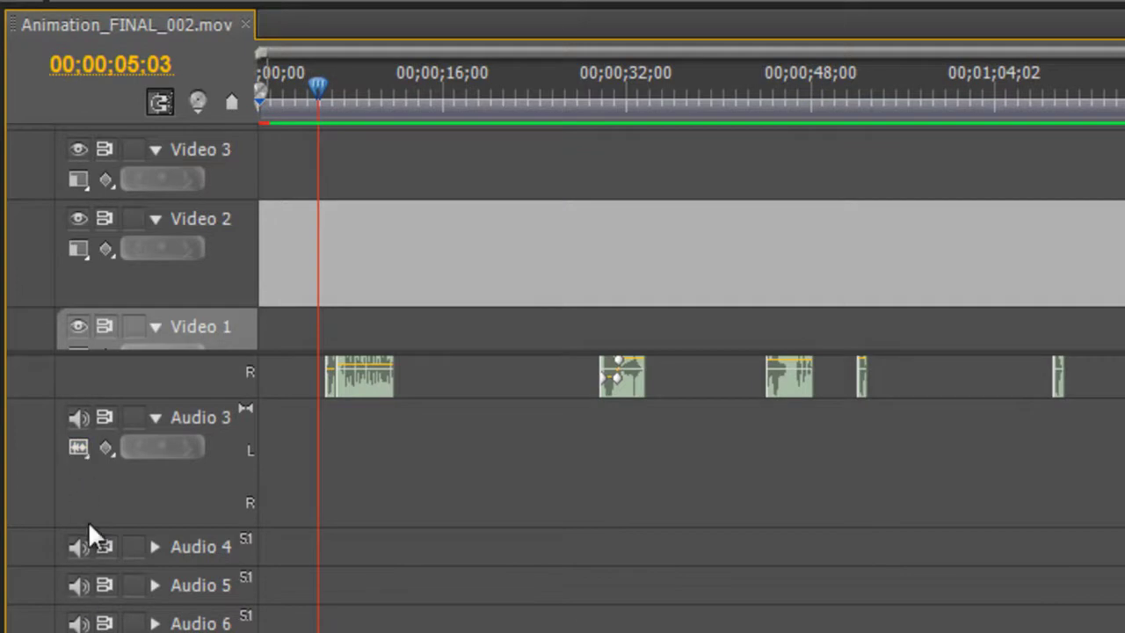
scroll(562, 492, up, 4)
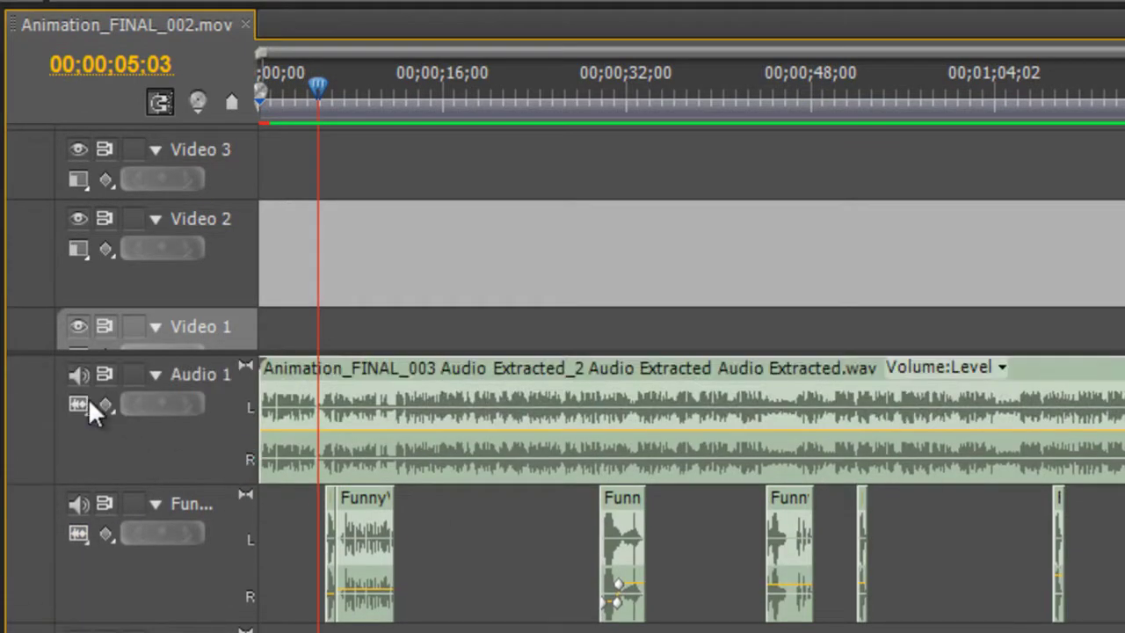
click(76, 507)
scroll(563, 492, down, 3)
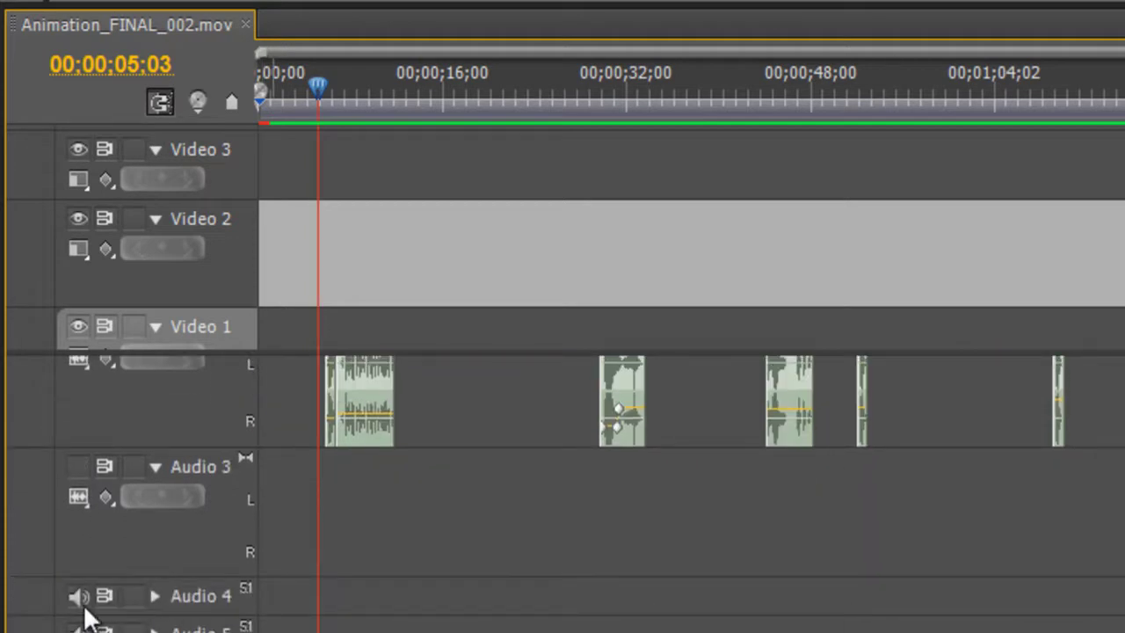
click(77, 596)
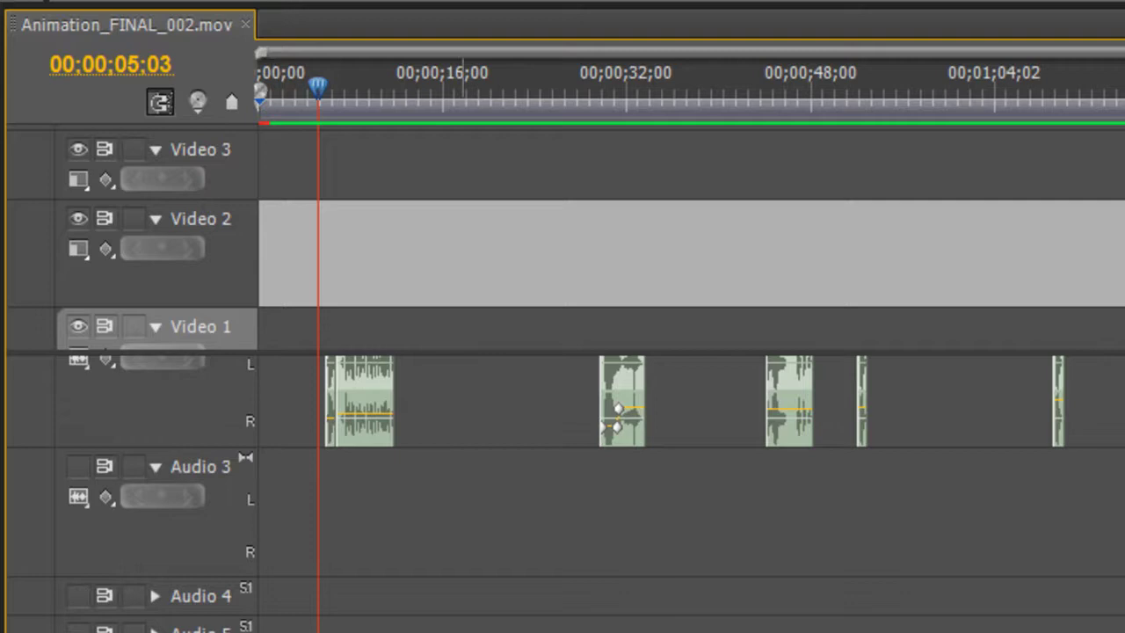
scroll(247, 573, down, 3)
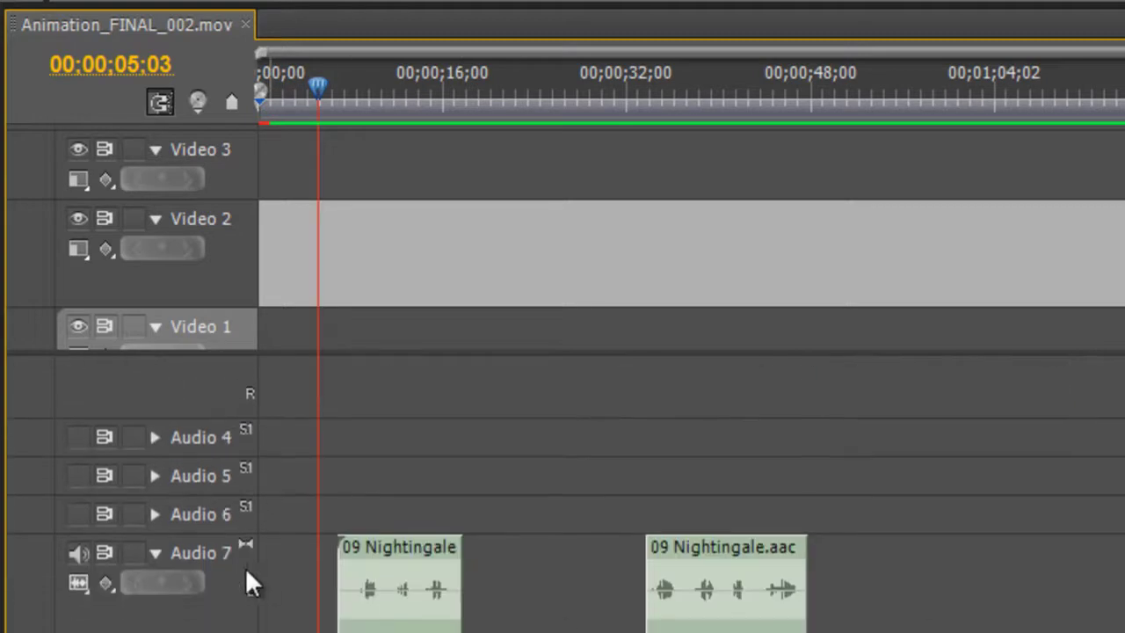
click(93, 550)
scroll(562, 470, up, 3)
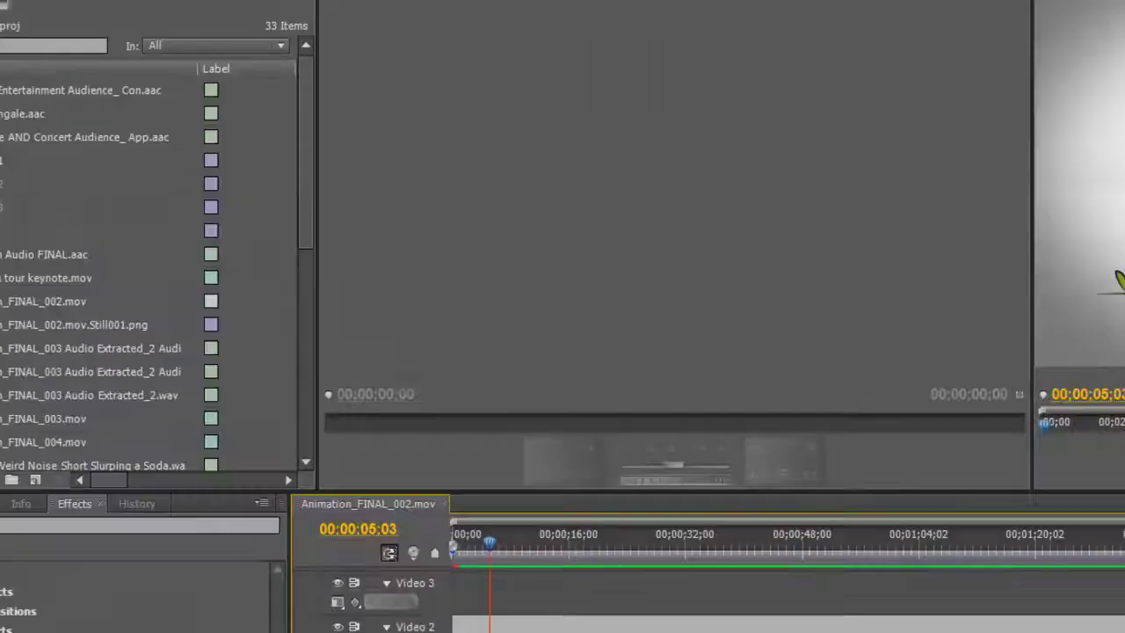
Set the media export to Audio Interchange File Format, 48000 Hz stereo 16-bit
click(24, 62)
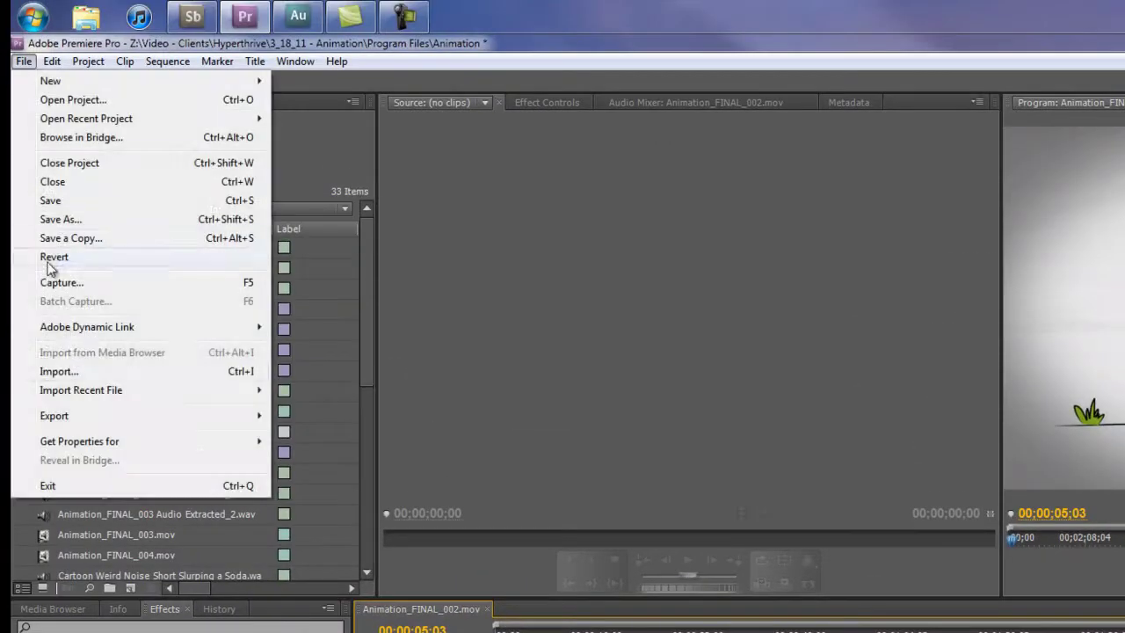
mouse_move(189, 413)
click(372, 418)
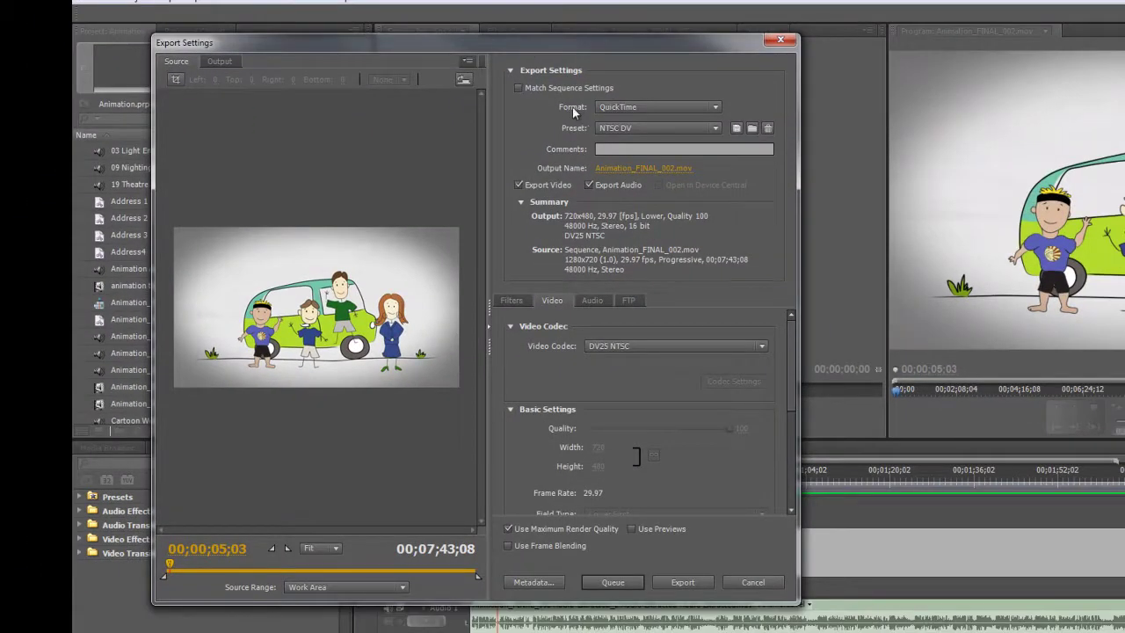
click(716, 108)
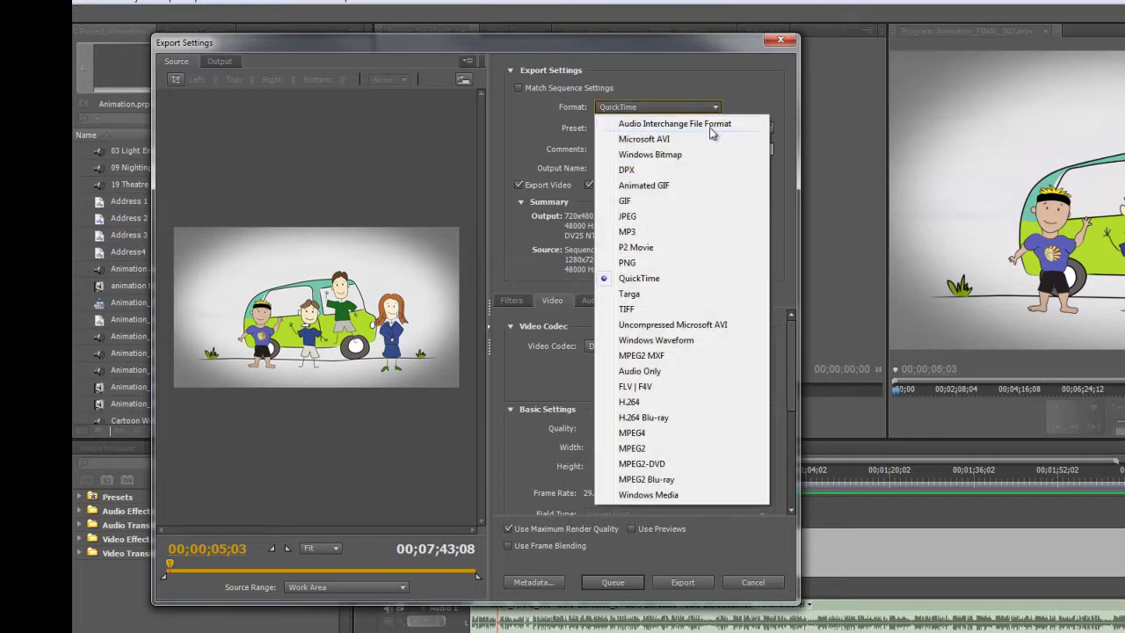
click(711, 124)
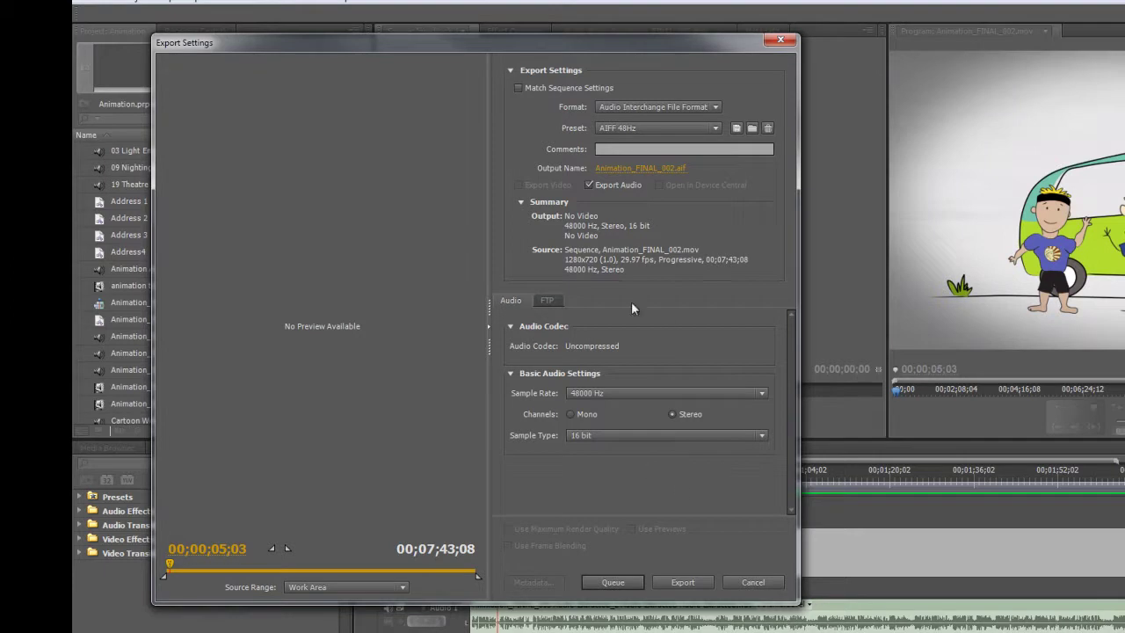
click(634, 393)
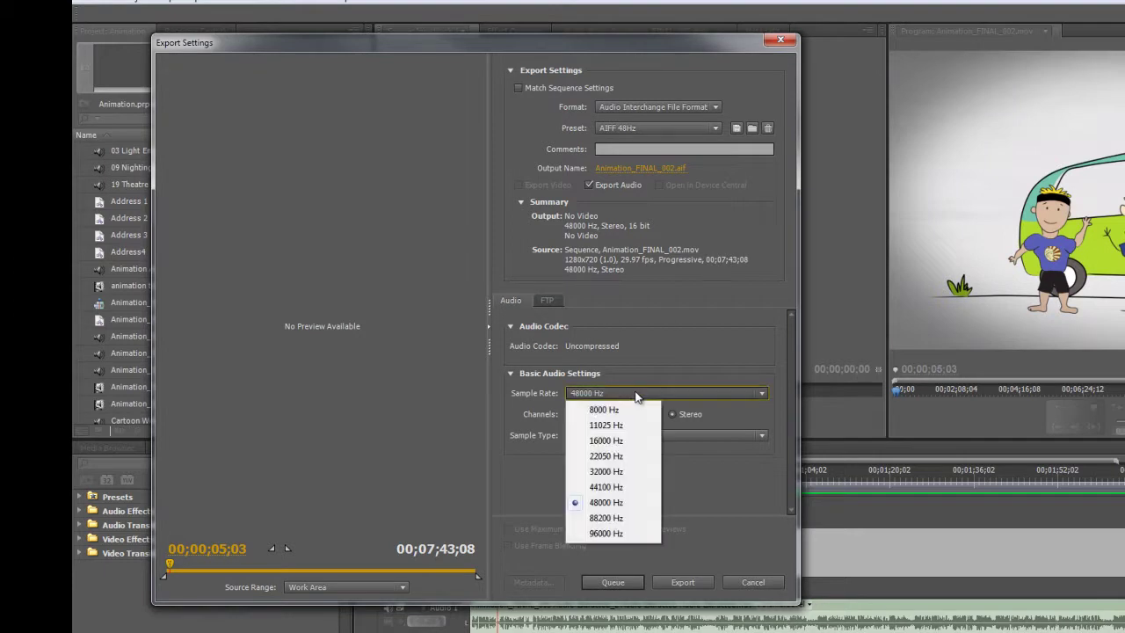
click(656, 349)
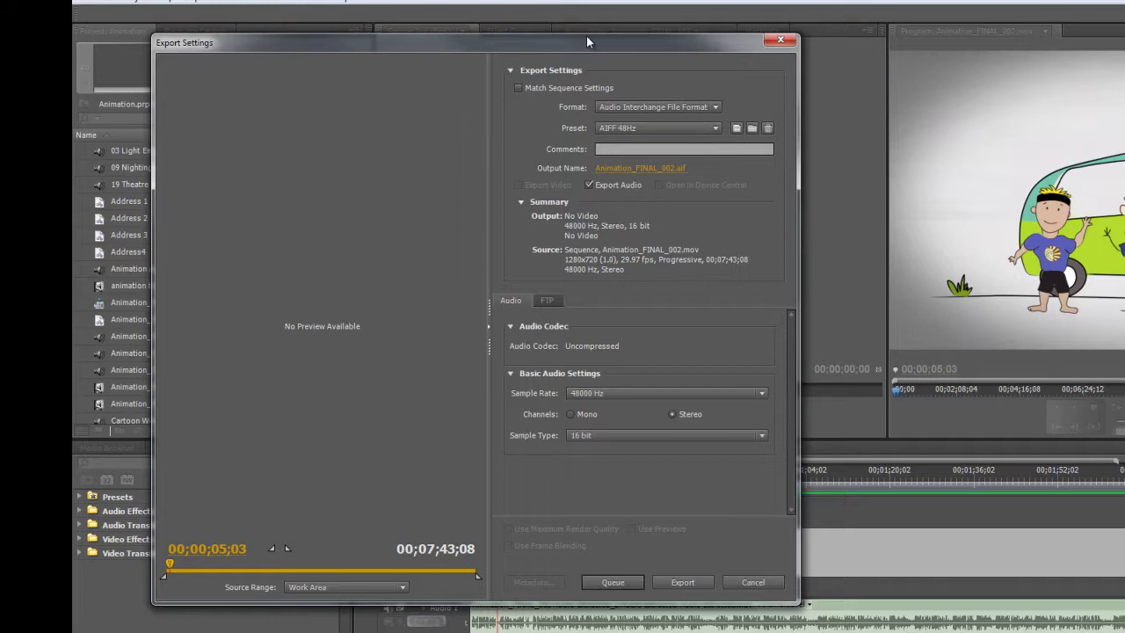
drag(586, 35, 588, 15)
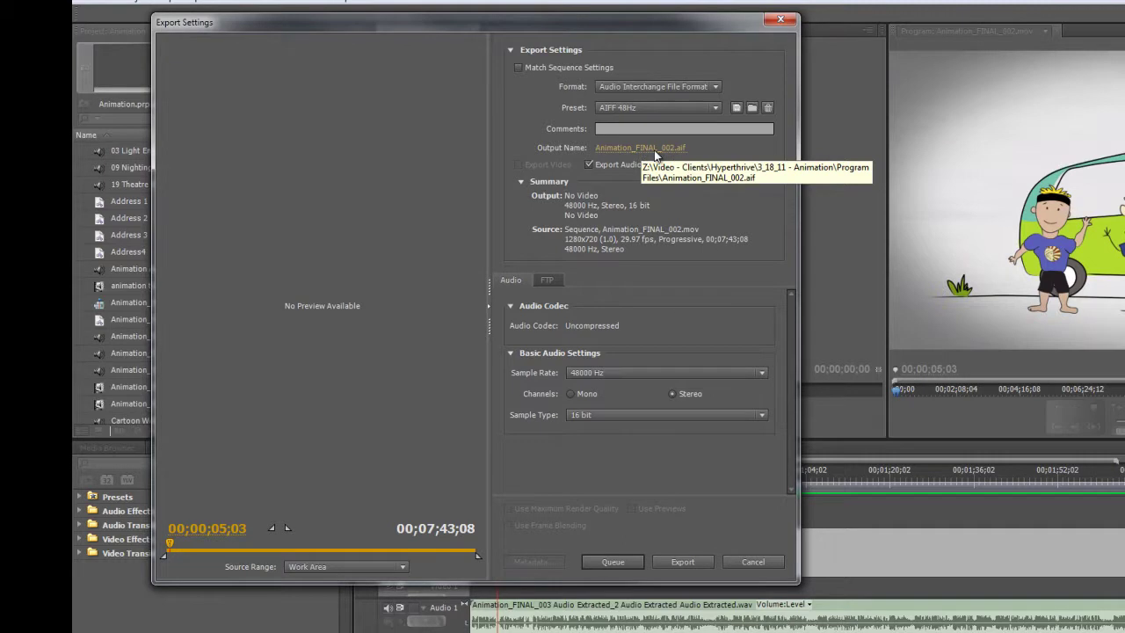
Create an Audio folder, rename the voice-over AIFF starting 'Anim', and export it there
click(655, 154)
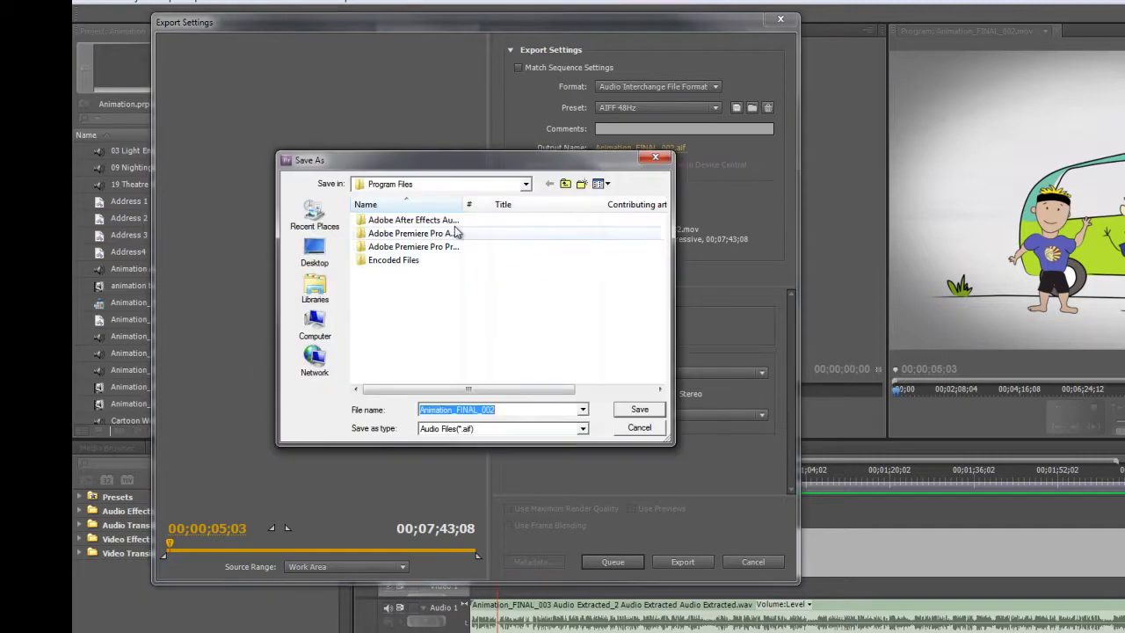
click(581, 185)
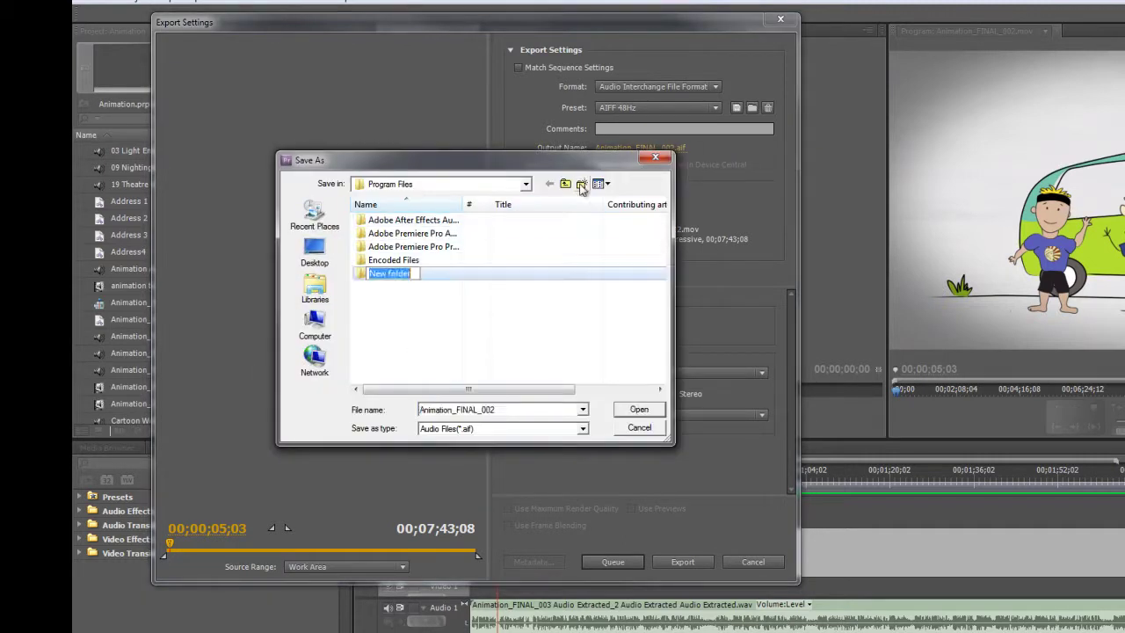
text(Audio)
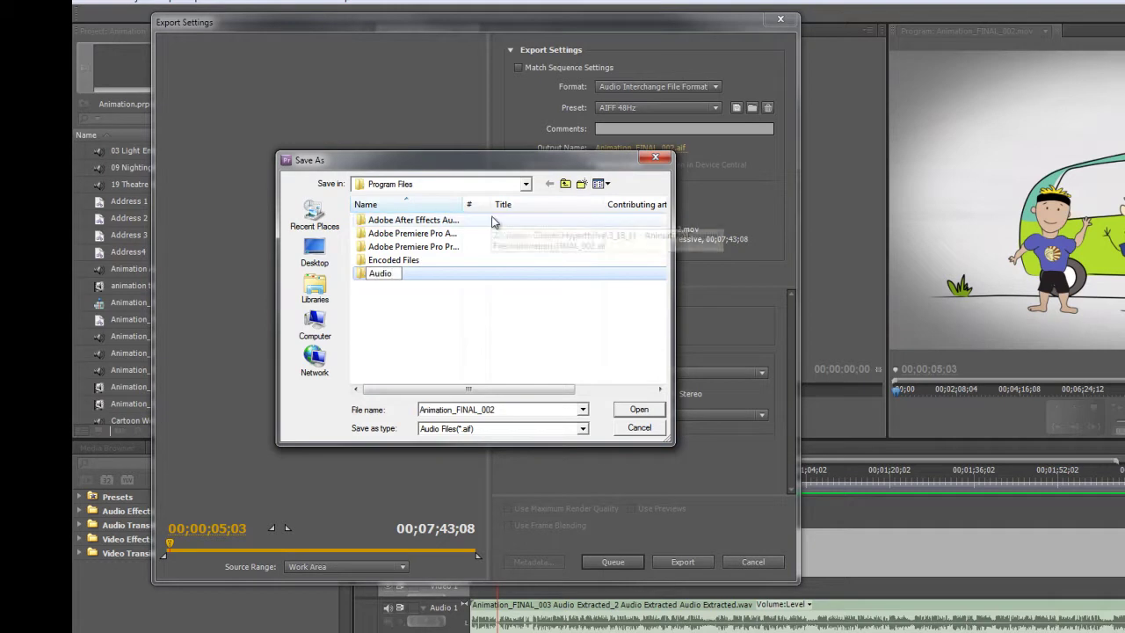
key(Return)
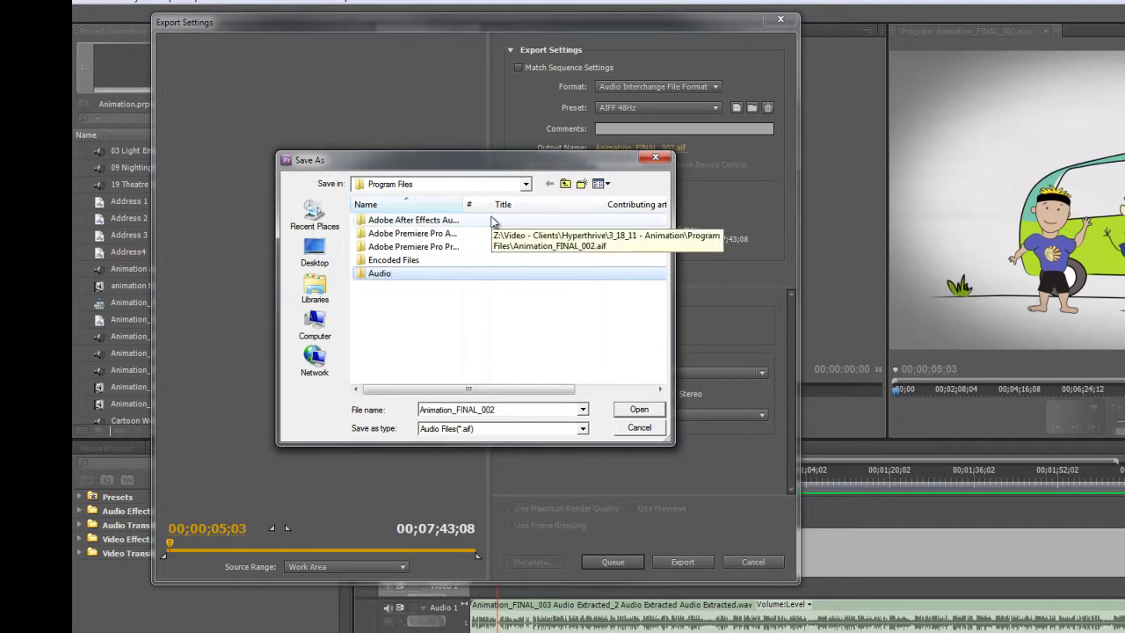
double_click(372, 274)
double_click(514, 411)
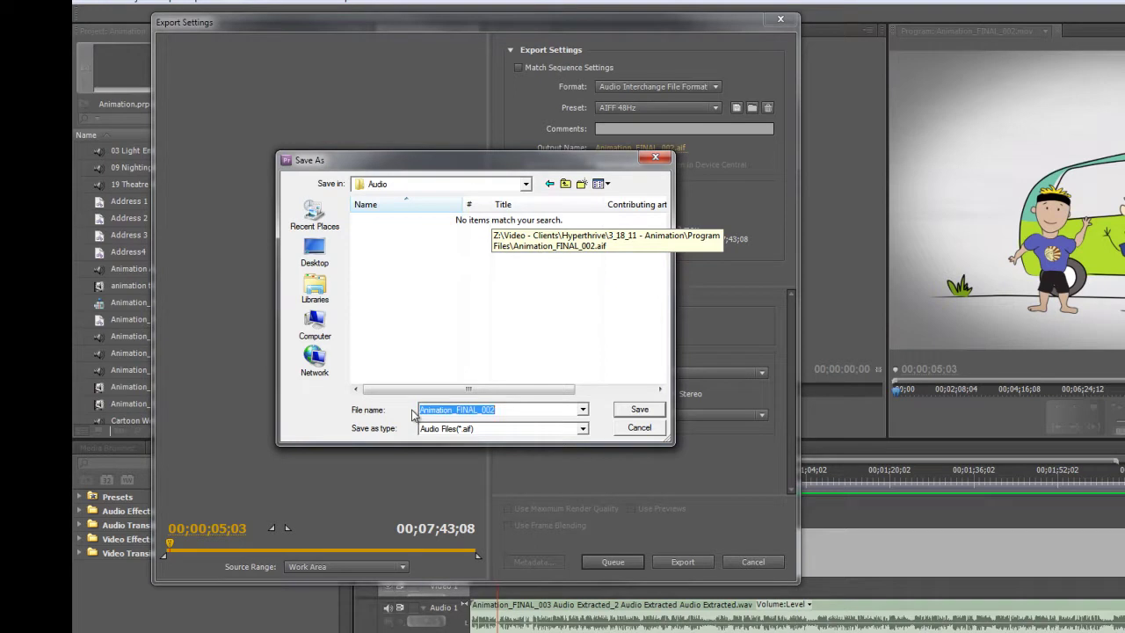
text(Anim)
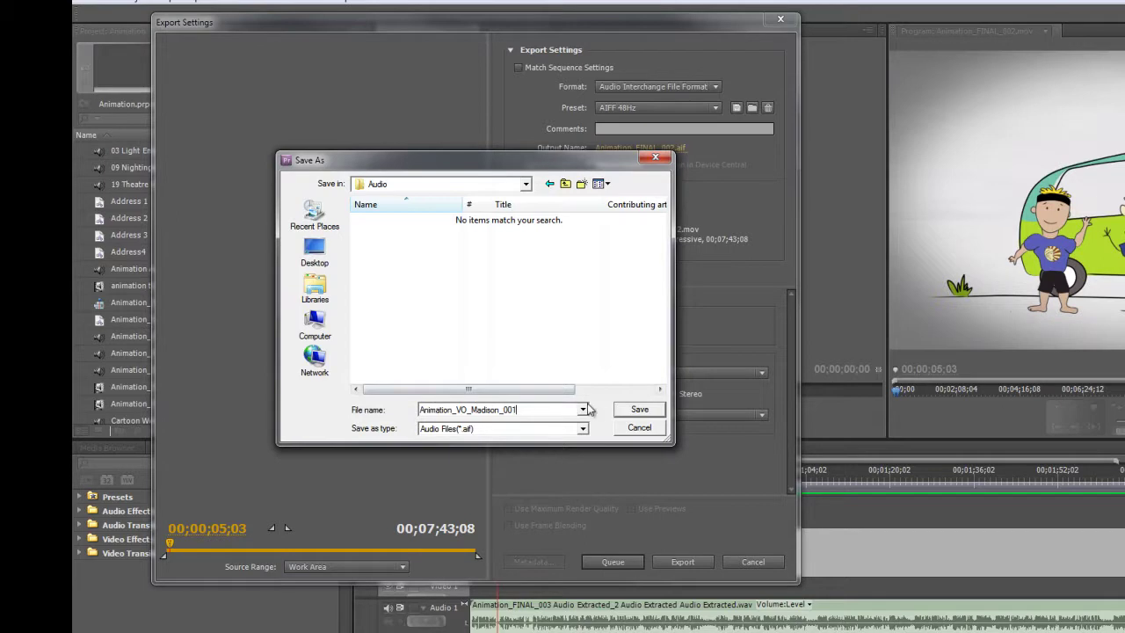
click(639, 409)
click(674, 562)
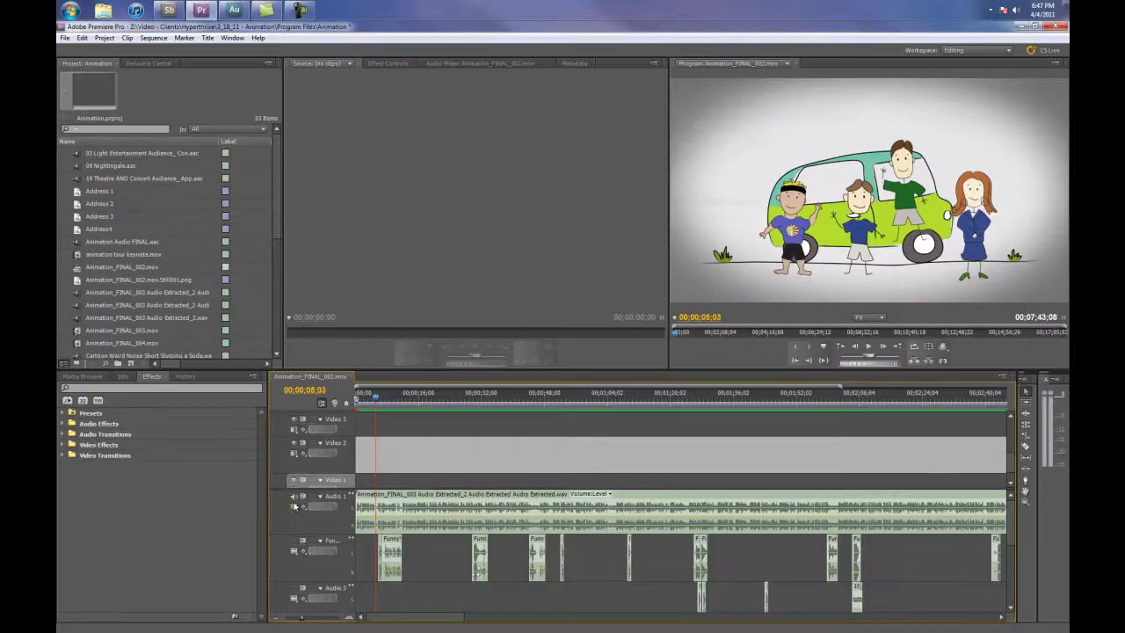
Mute the Audio 1 voice-over track and bring up the media export settings
click(294, 497)
click(64, 38)
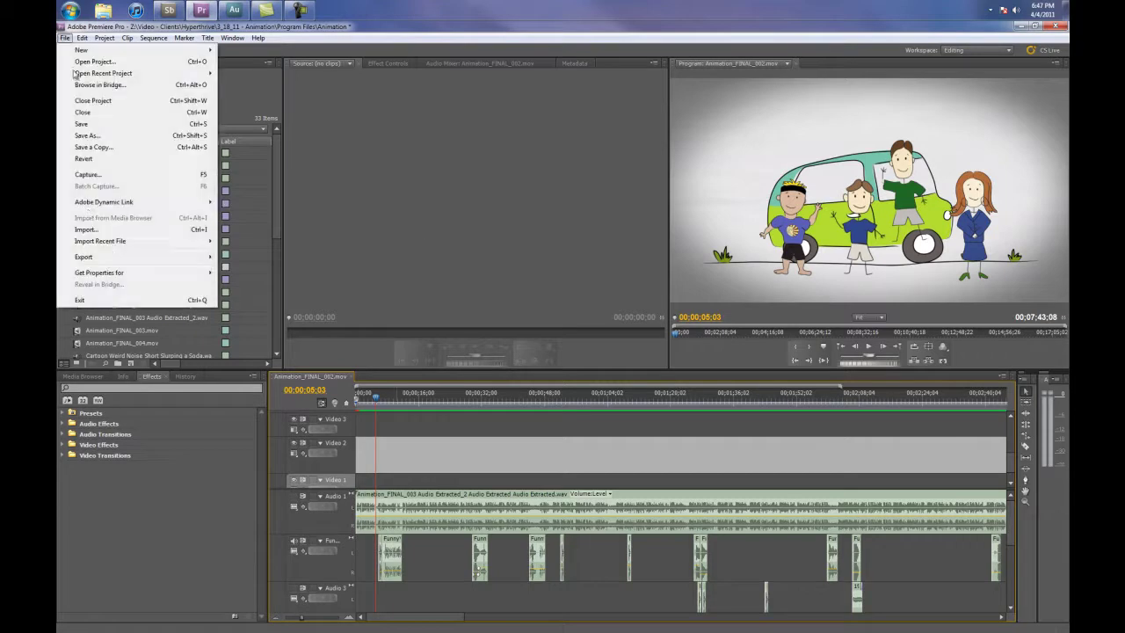
mouse_move(85, 260)
click(240, 257)
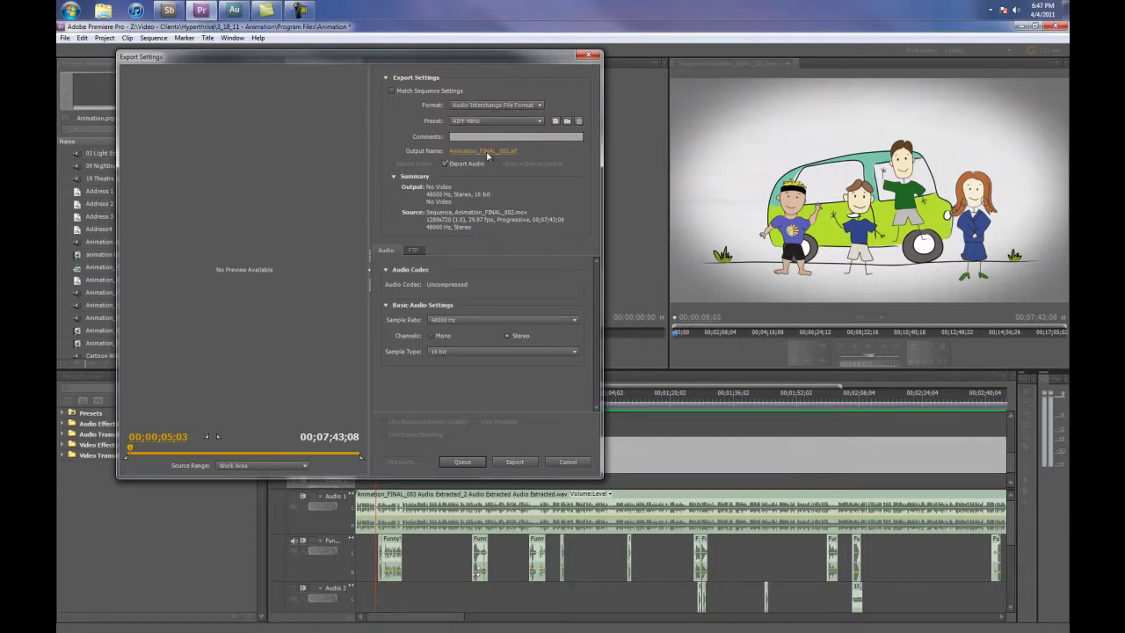
Name the output Sound Effects_001 in the Audio folder and export it
click(488, 152)
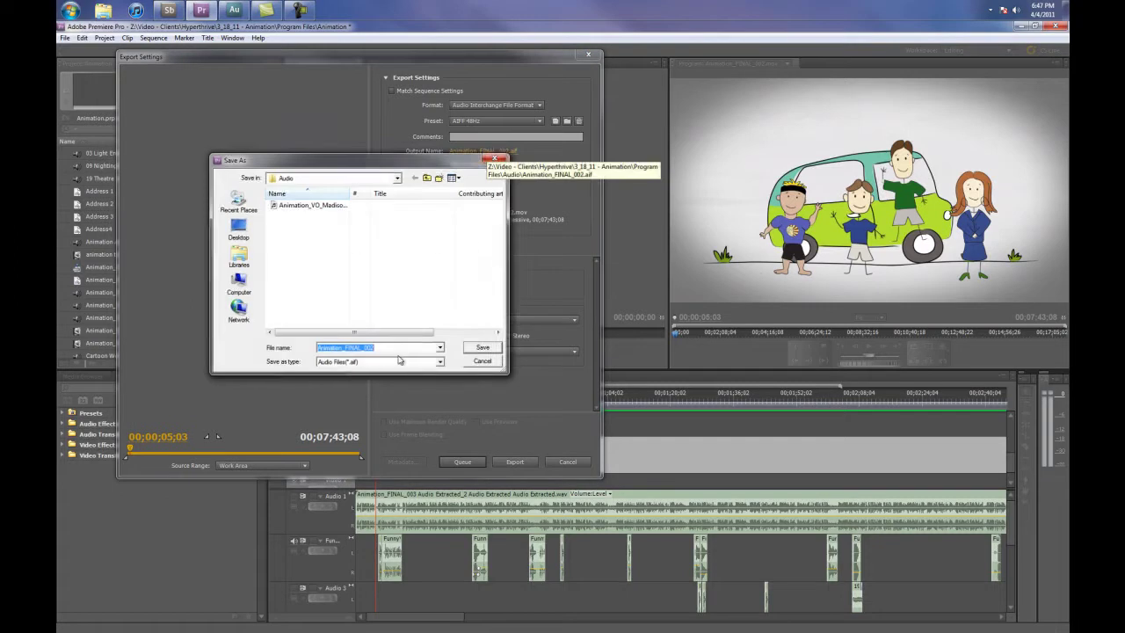
text(Sound Effects_001)
click(482, 348)
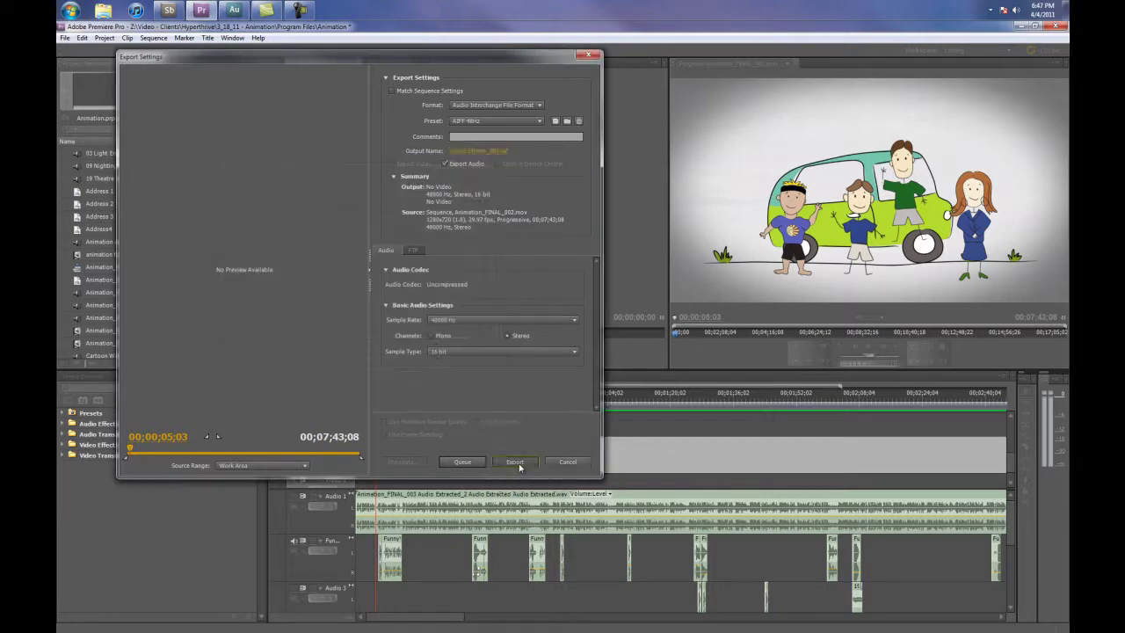
click(517, 463)
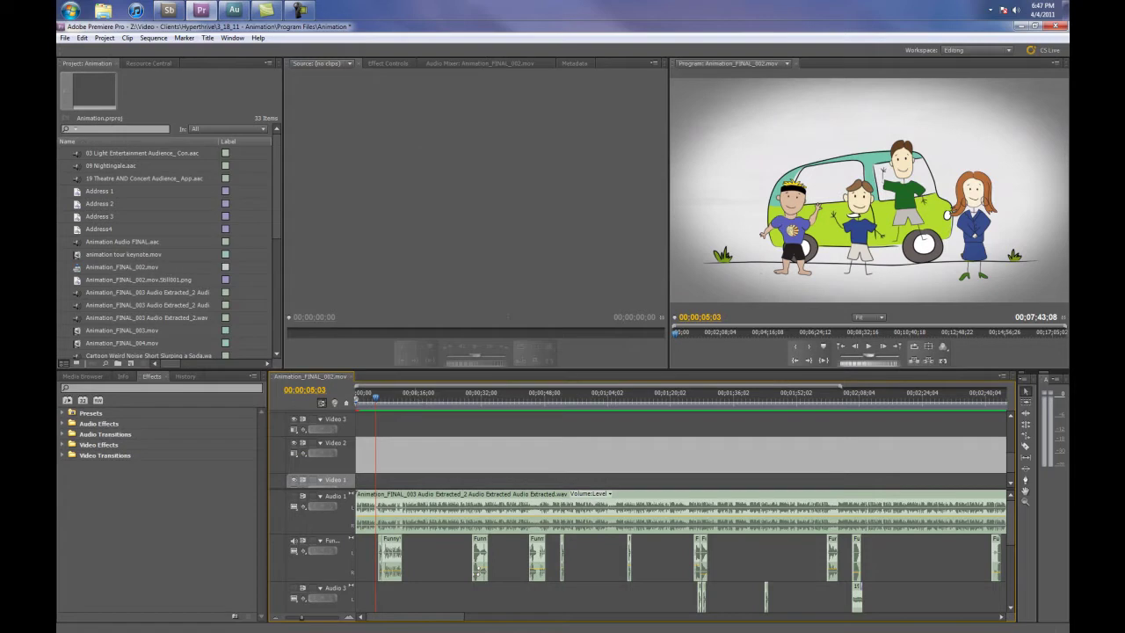
Mute the Fun track, unmute Audio 3, and bring up the media export settings
click(293, 540)
click(293, 587)
click(65, 38)
mouse_move(97, 259)
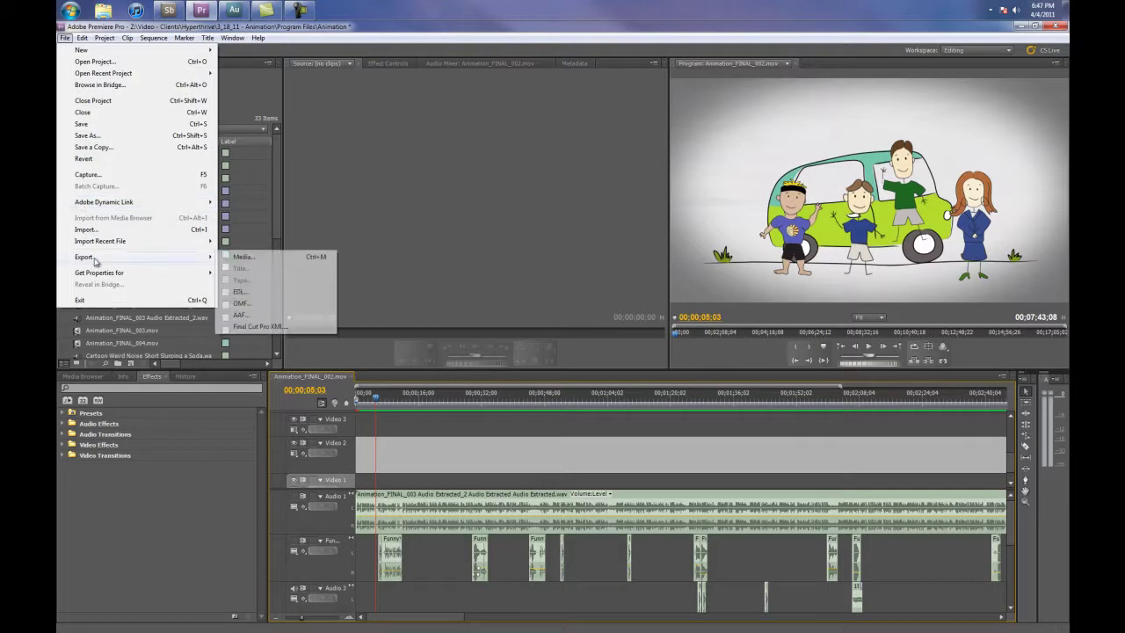
click(259, 262)
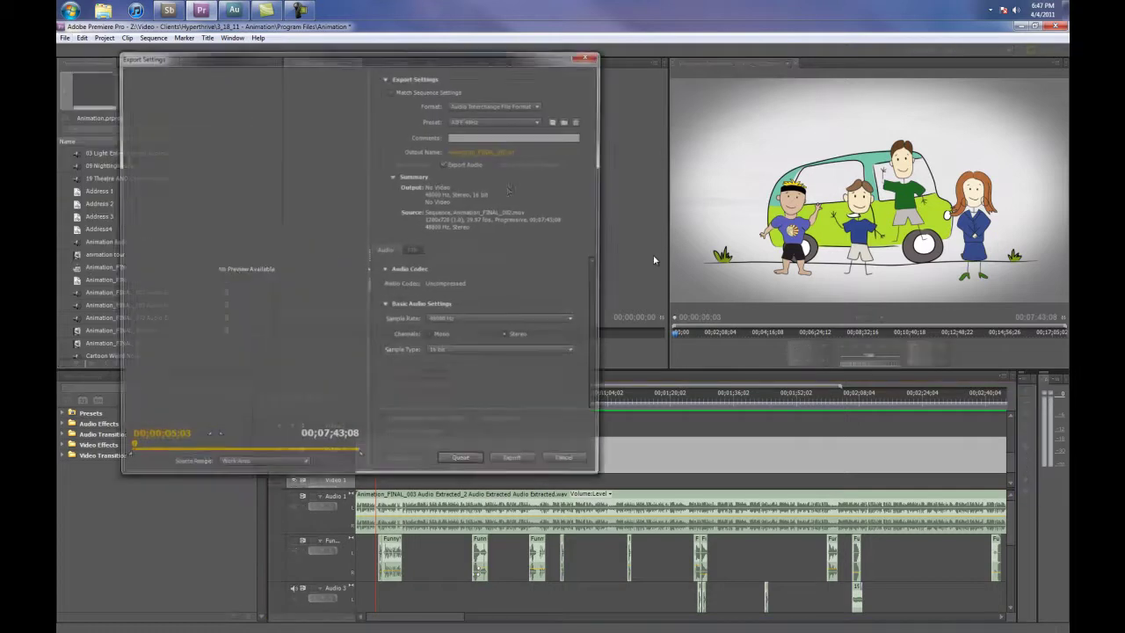
Export the sequence audio as Sound Effects_002 in the Audio folder
click(459, 152)
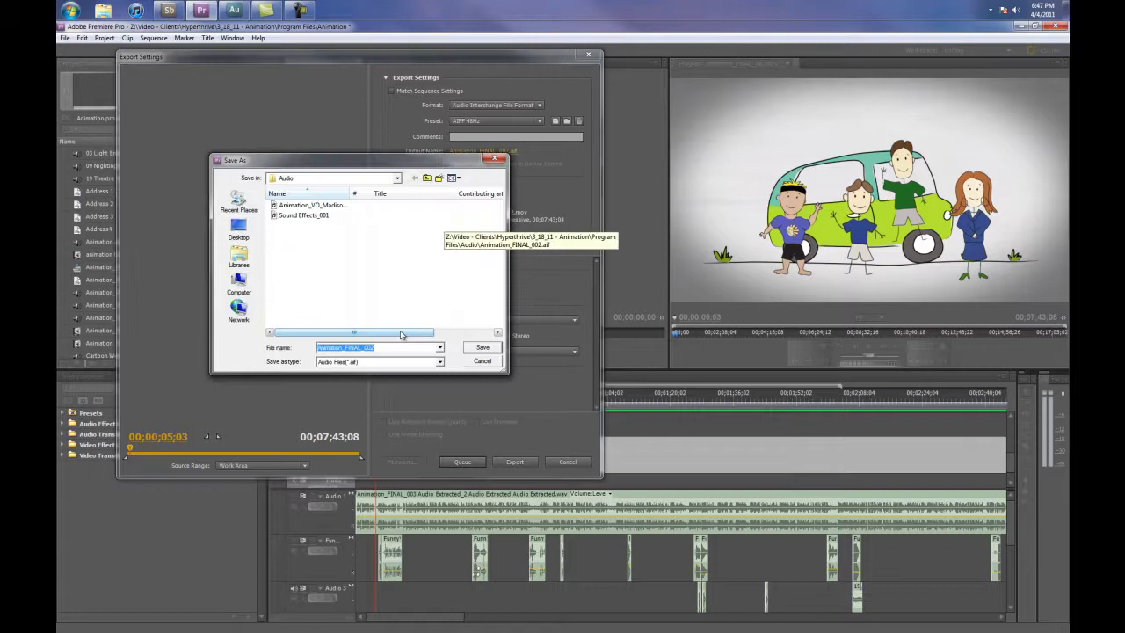
text(Sound Effects_002)
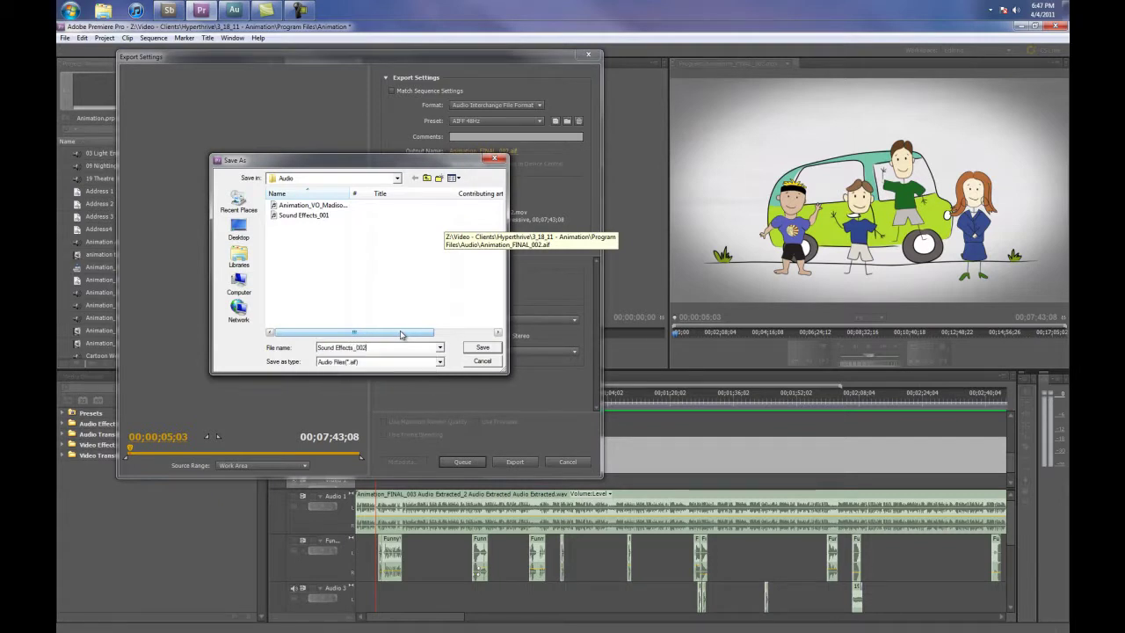
click(478, 349)
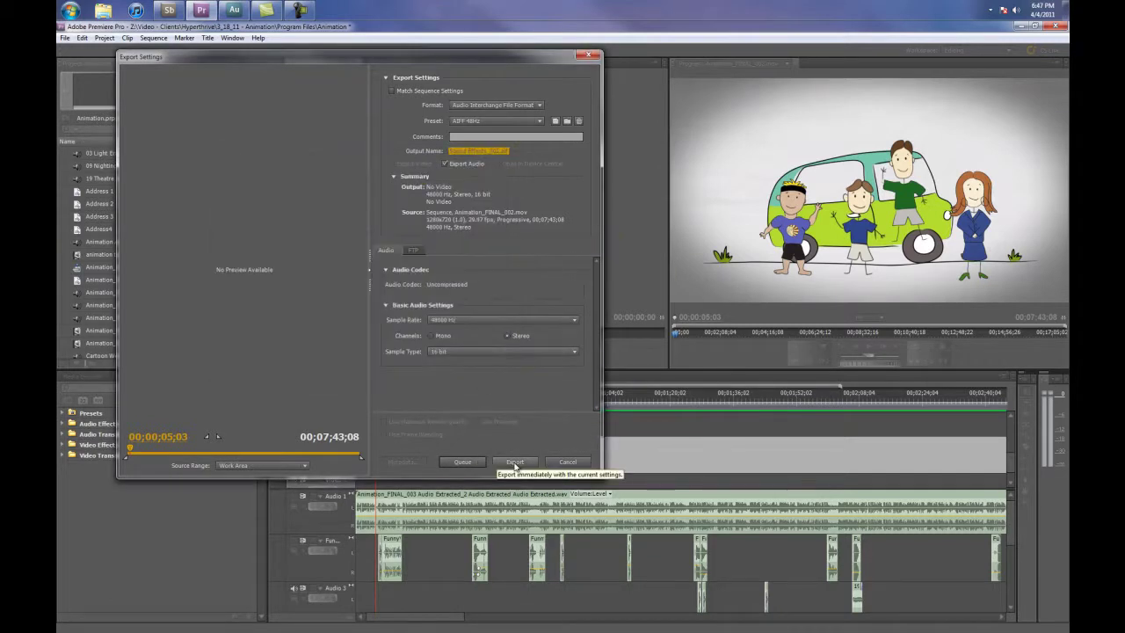
click(514, 461)
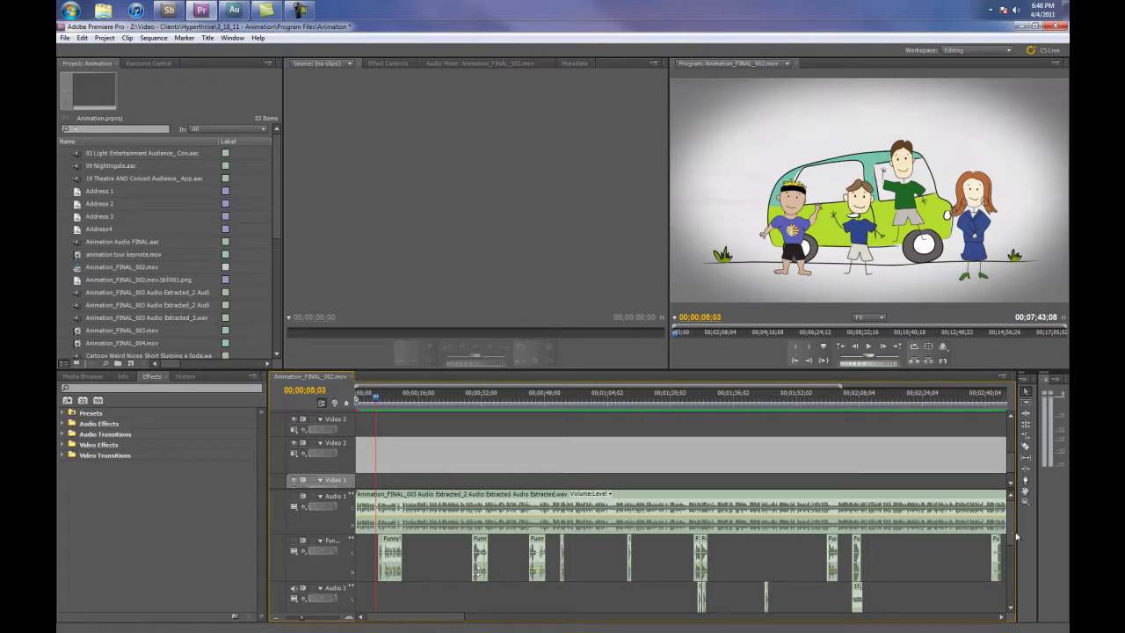
scroll(1013, 543, down, 1)
scroll(1012, 543, down, 5)
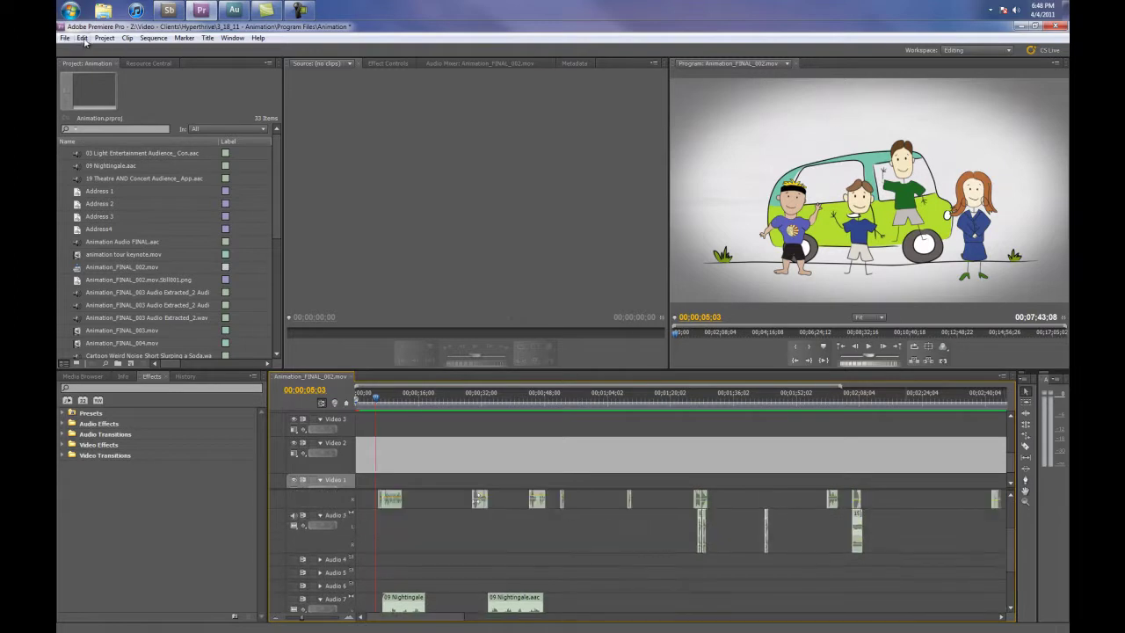
In Soundbooth, select Untitled Multitrack 1 and bring up the Import Files dialog
click(169, 11)
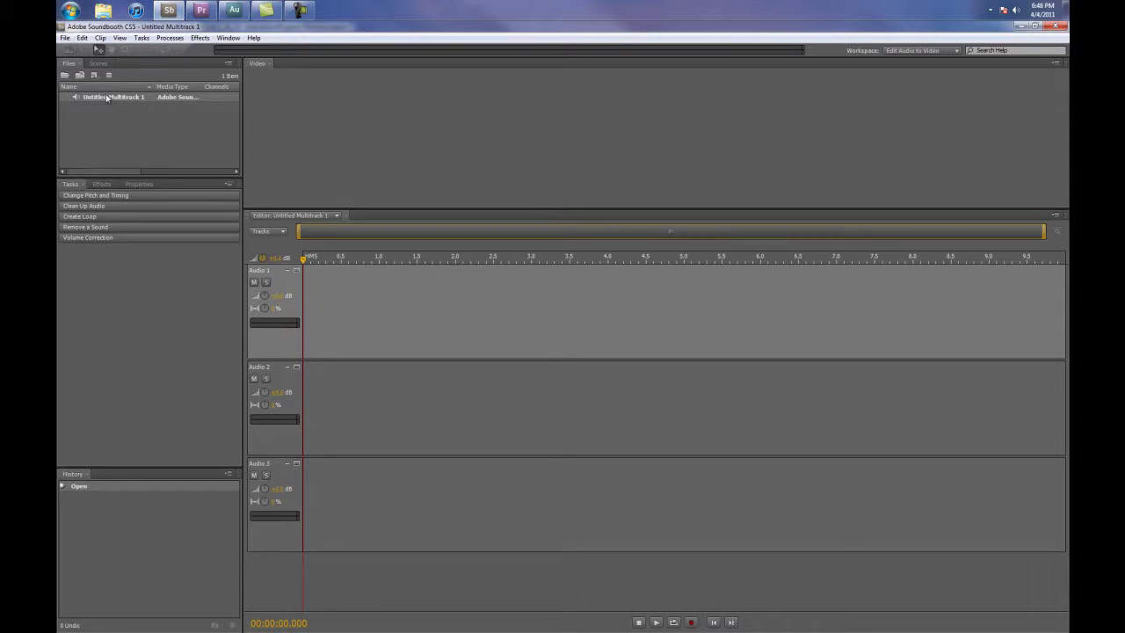
click(96, 98)
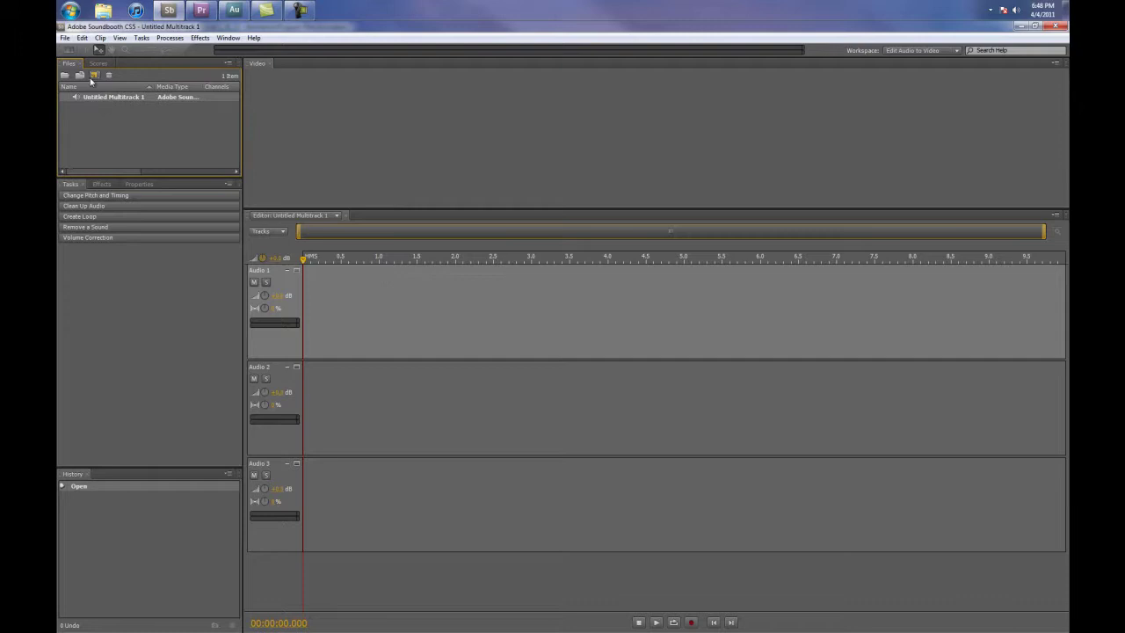
click(65, 38)
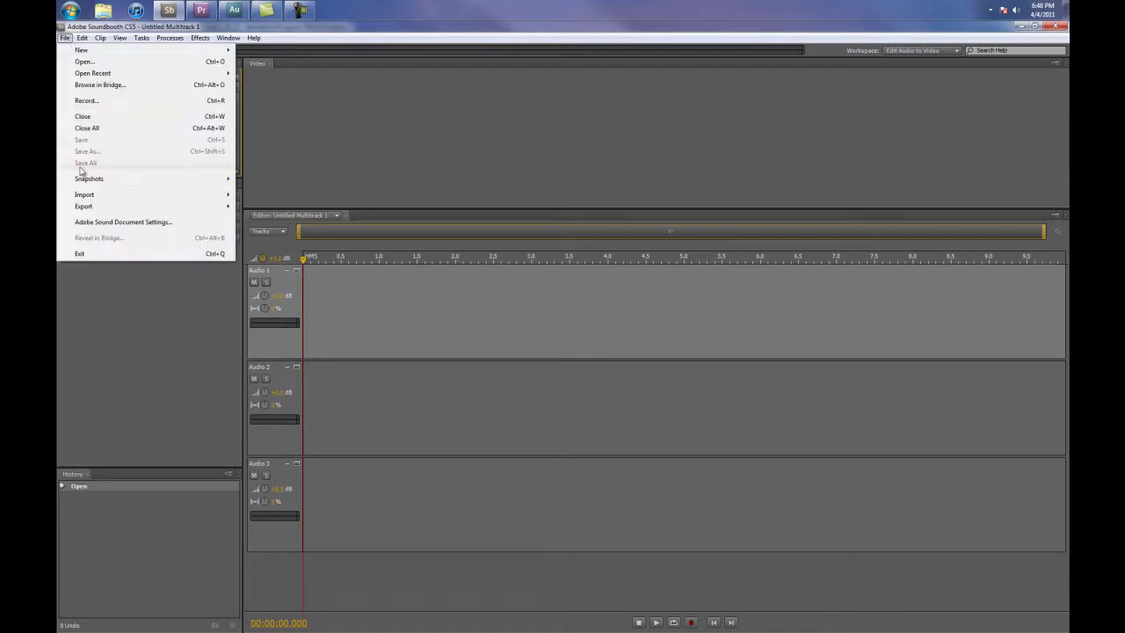
mouse_move(180, 195)
click(262, 195)
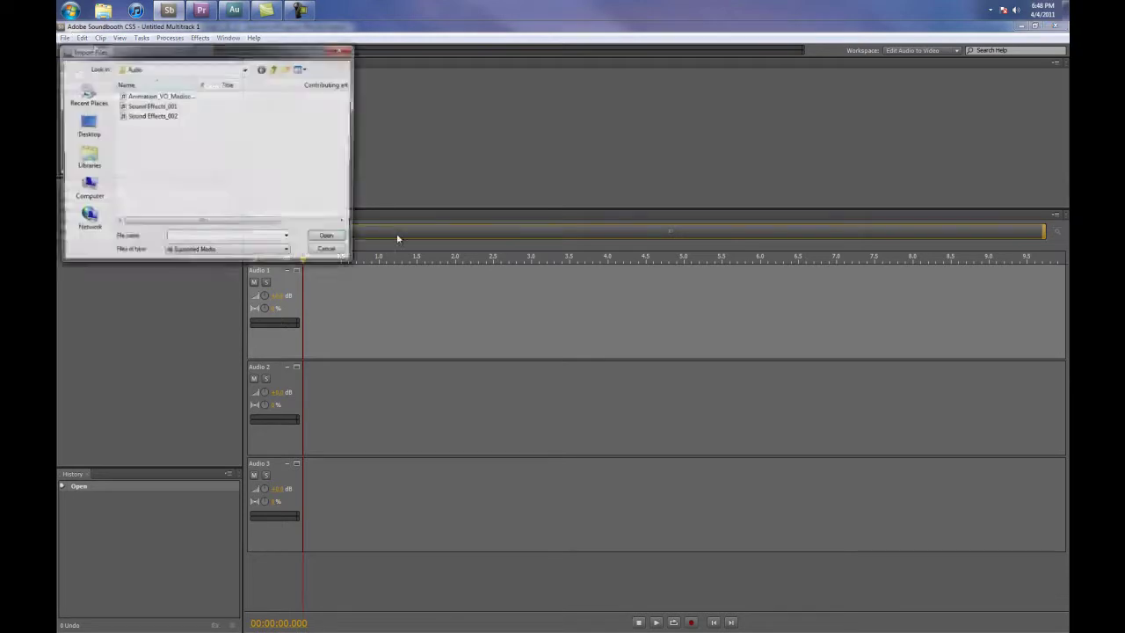
Import all three audio files from the Audio folder
click(246, 69)
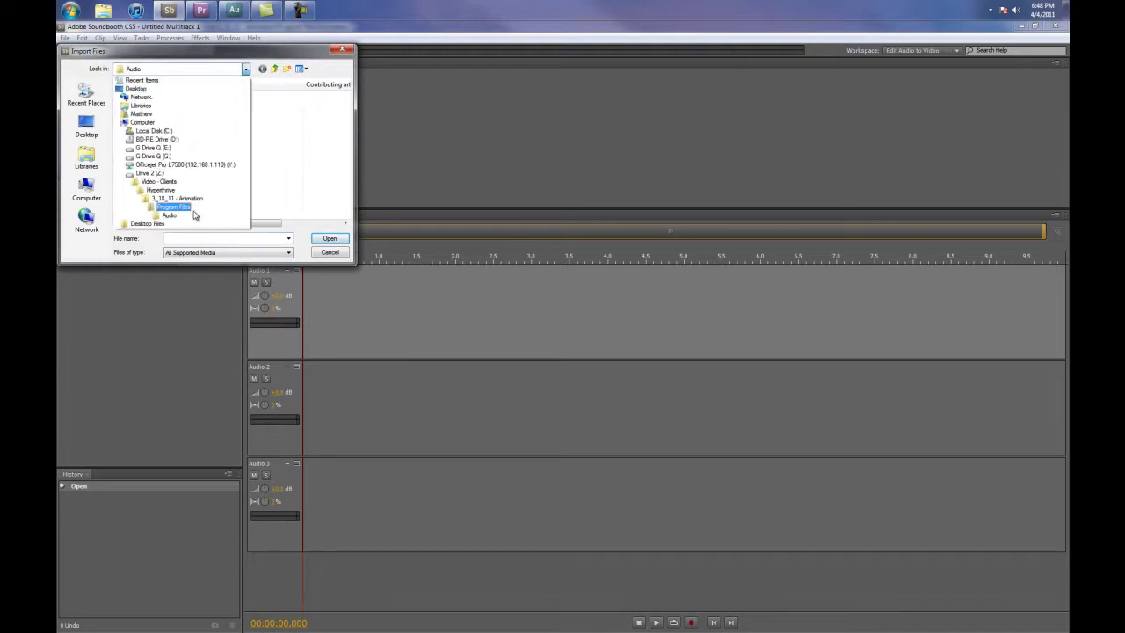
click(168, 215)
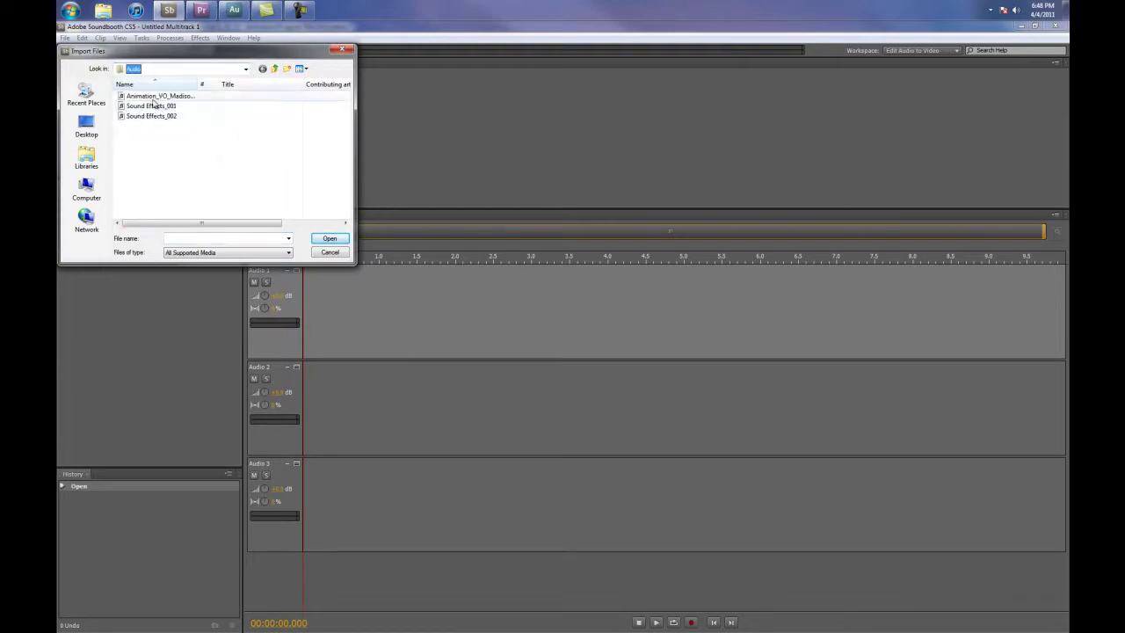
drag(200, 84, 259, 84)
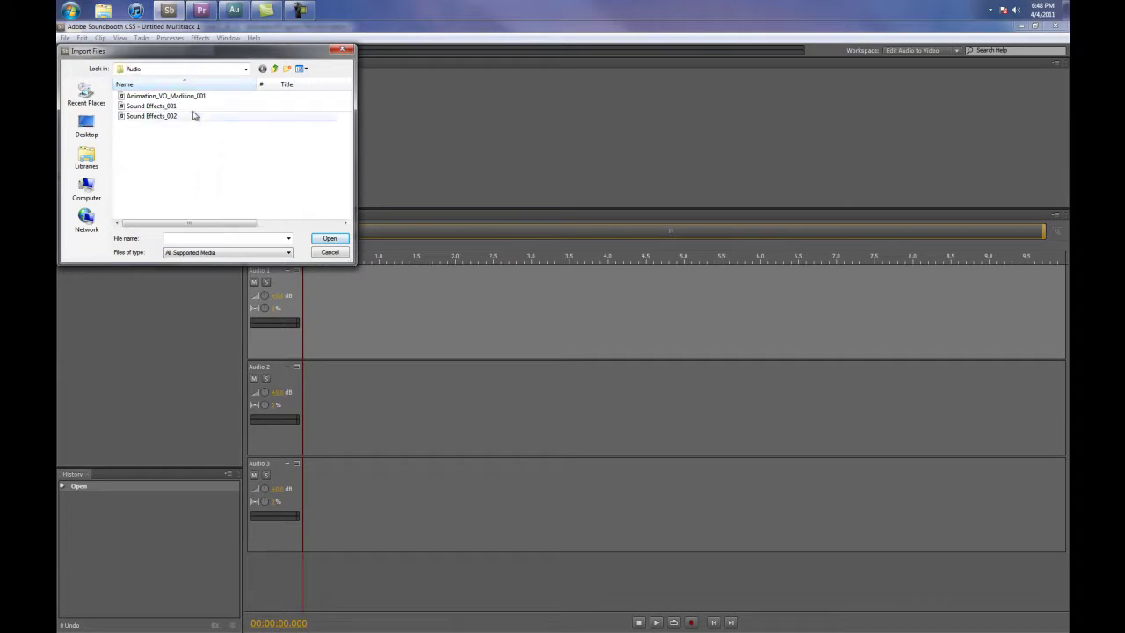
key(ctrl+a)
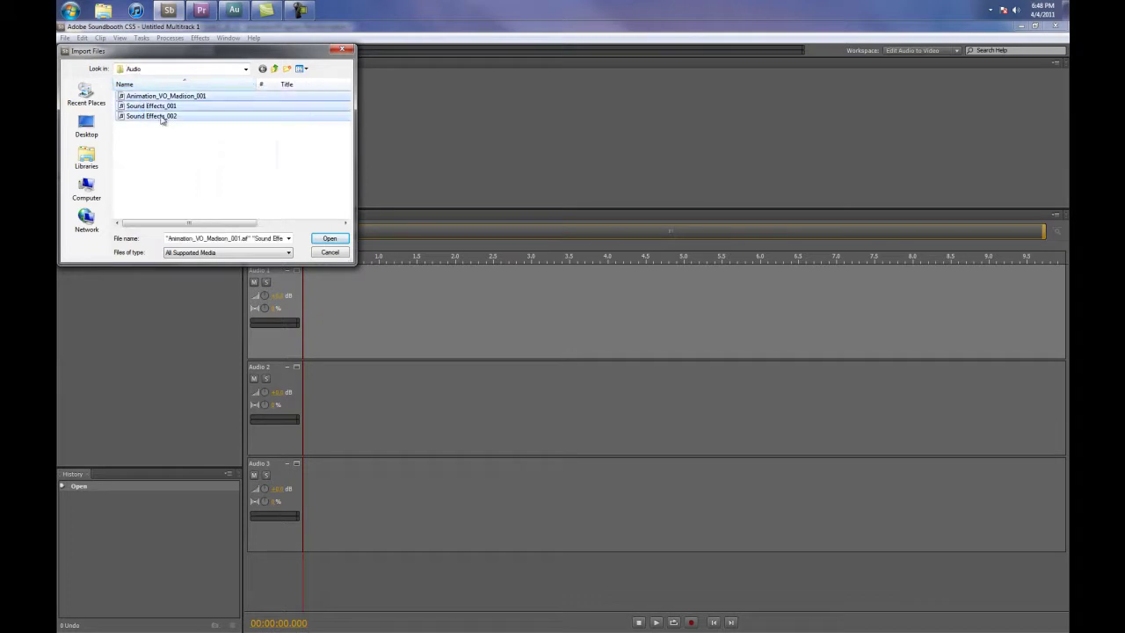
click(329, 238)
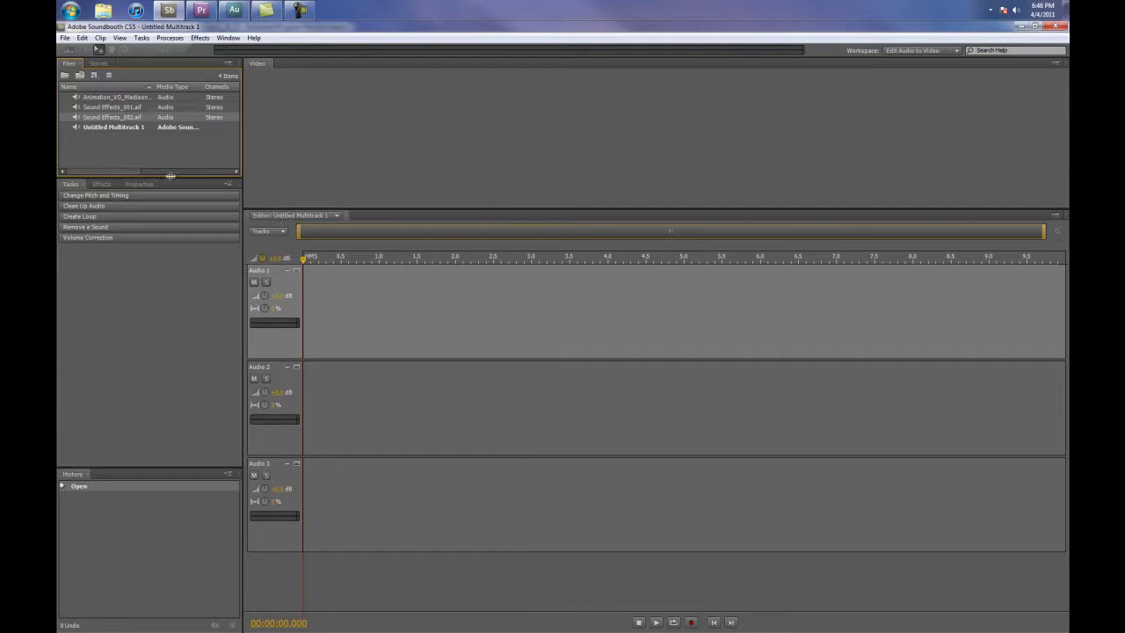
Place the voice-over on Audio 1, Sound Effects_001 and _002 on Audio 2 and 3, aligned at zero
click(97, 147)
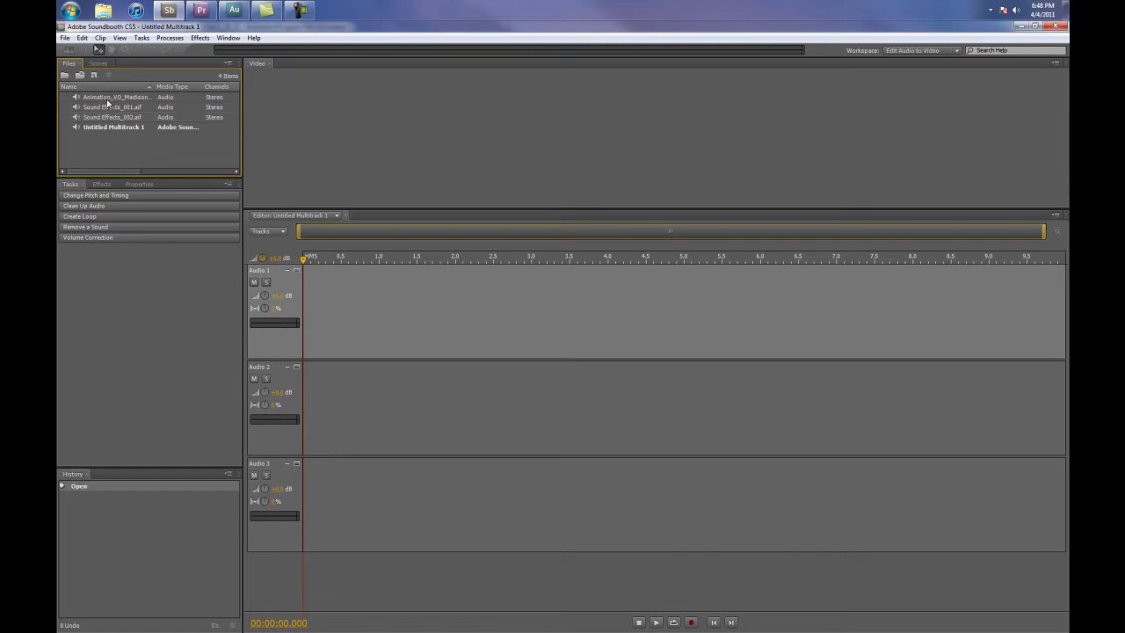
drag(107, 100, 322, 321)
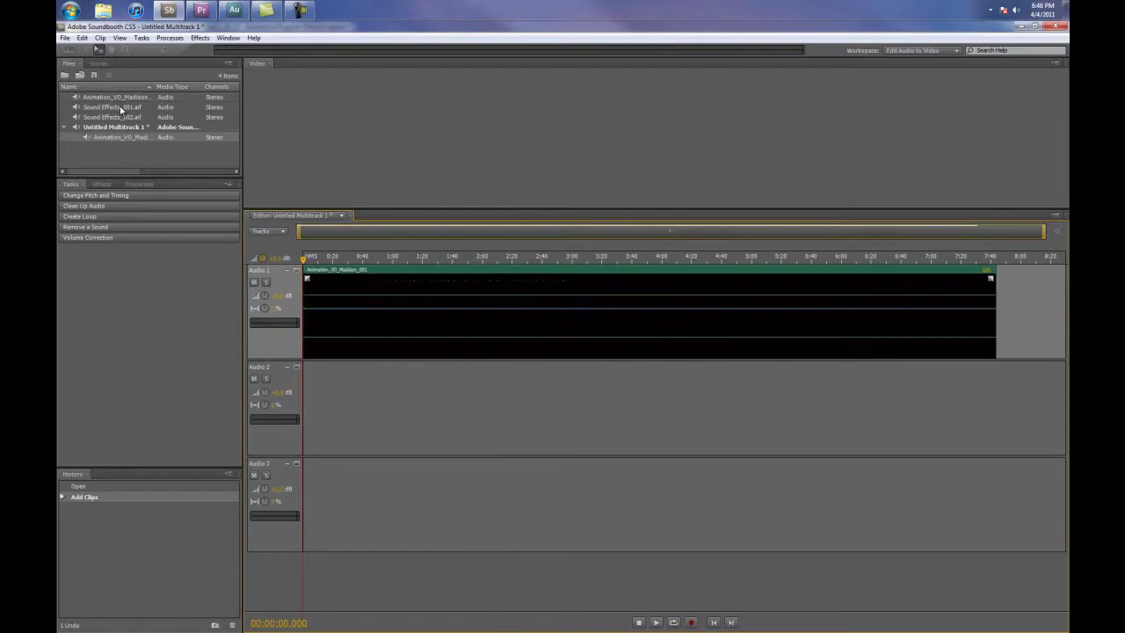
drag(114, 109, 334, 402)
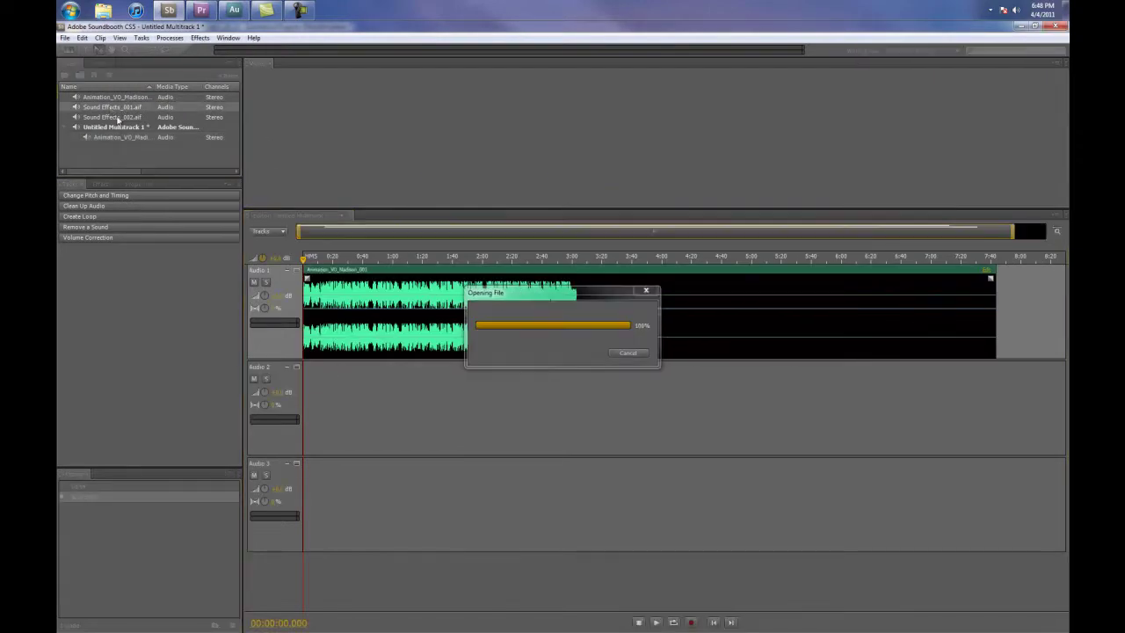
drag(161, 128, 331, 510)
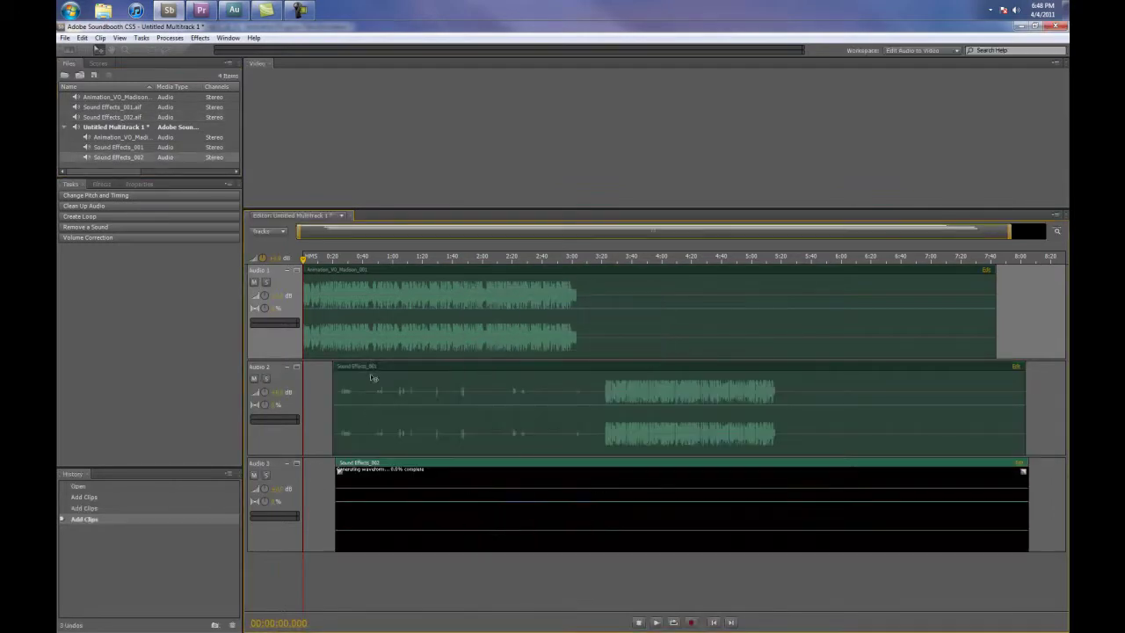
drag(403, 369, 373, 370)
drag(411, 468, 379, 467)
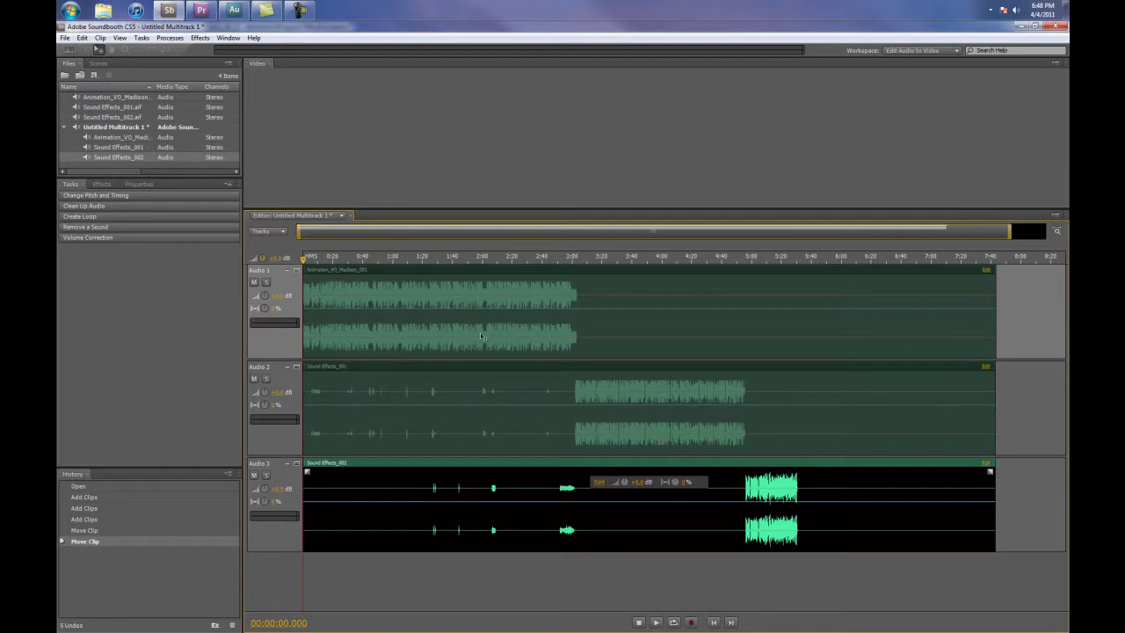
click(571, 260)
key(space)
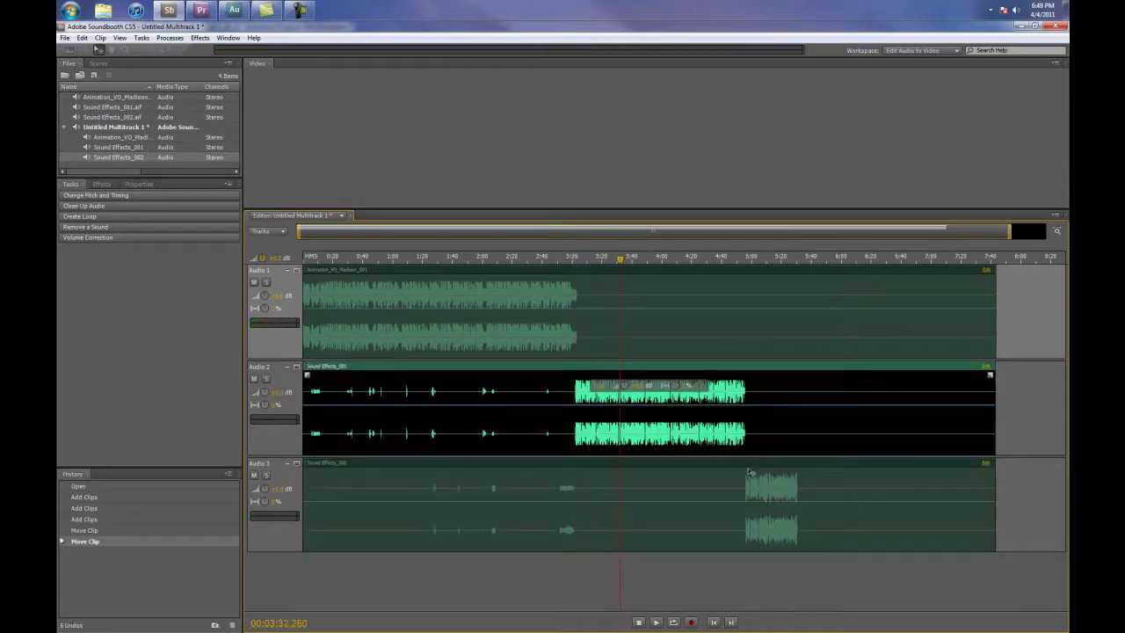
click(753, 258)
click(760, 512)
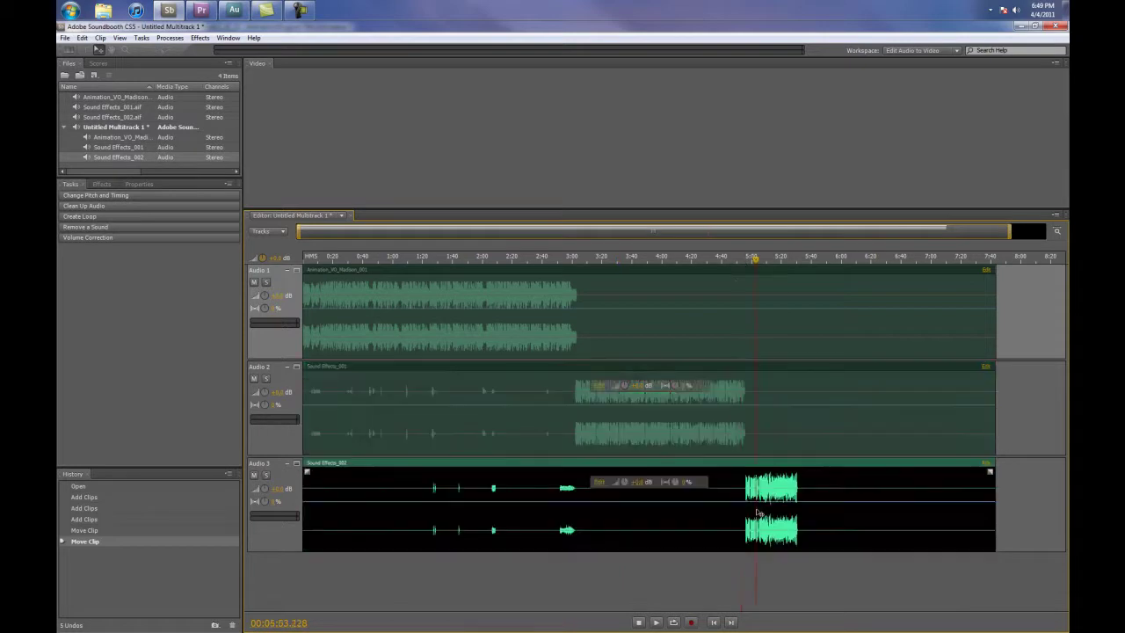
click(741, 261)
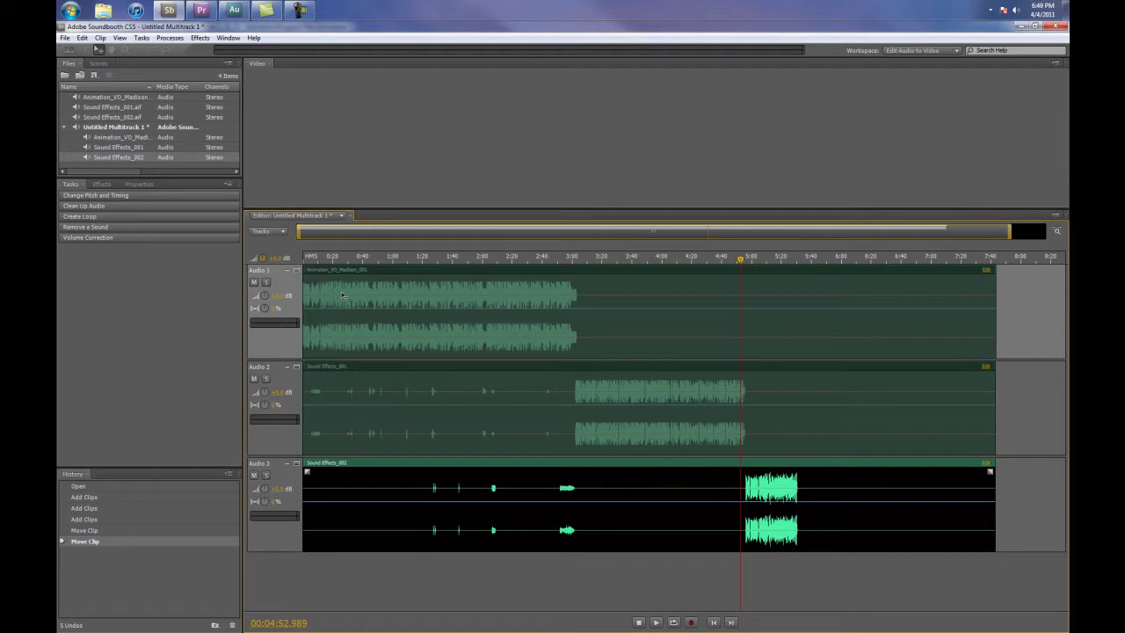
click(302, 258)
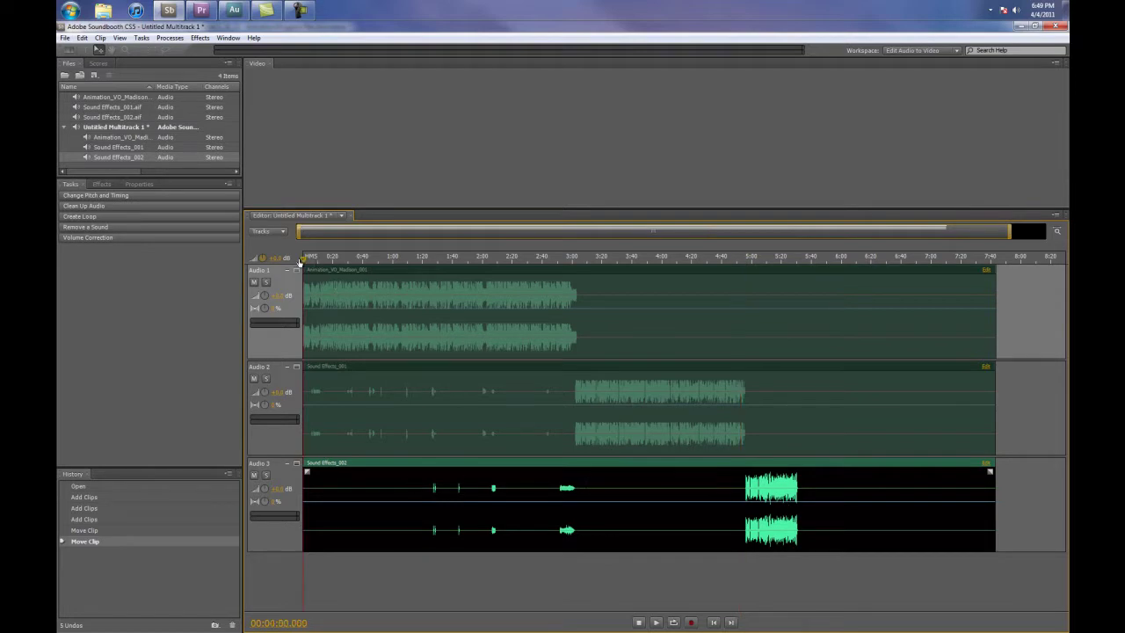
Export the sequence as a video-only QuickTime movie, Animation_FINAL_002.mov, DV25 NTSC 720x480
click(203, 12)
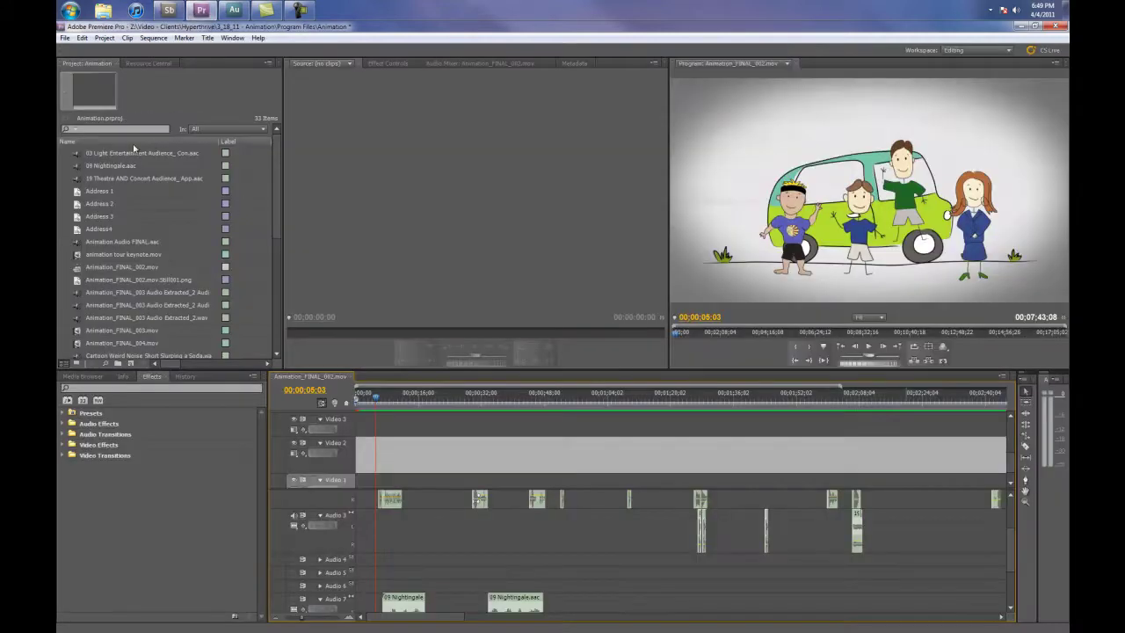
click(66, 39)
mouse_move(102, 262)
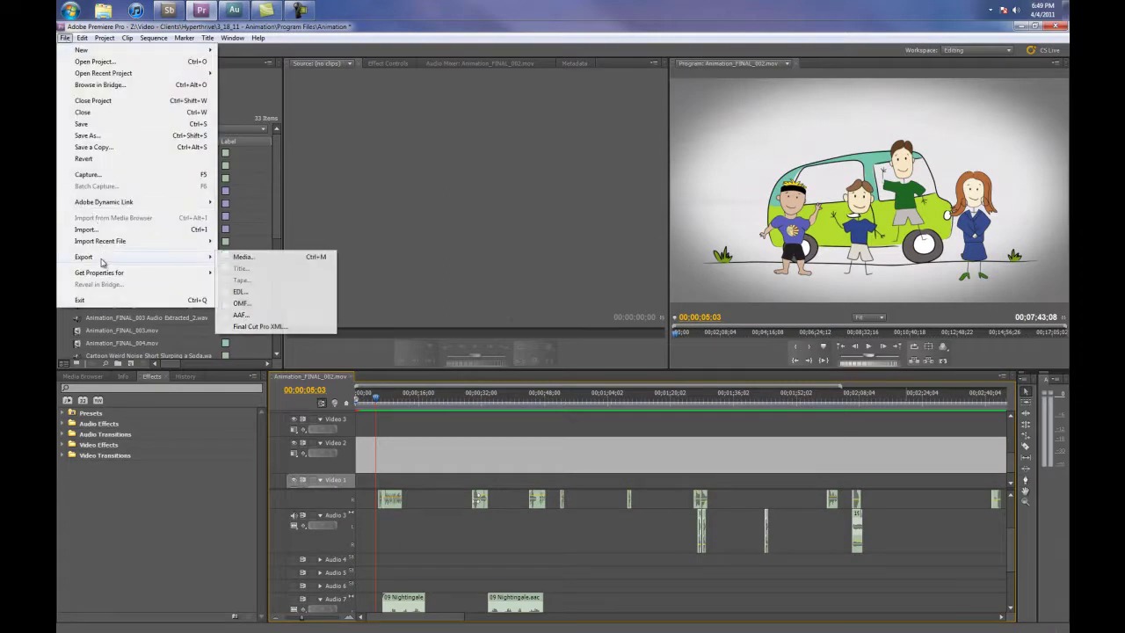
click(281, 258)
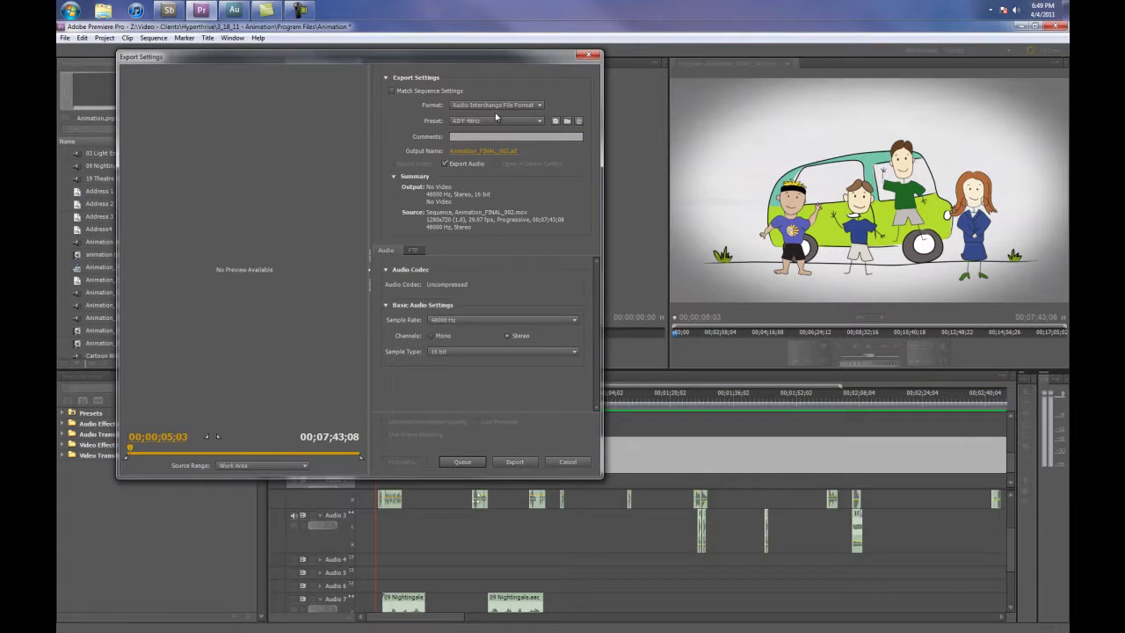
click(539, 106)
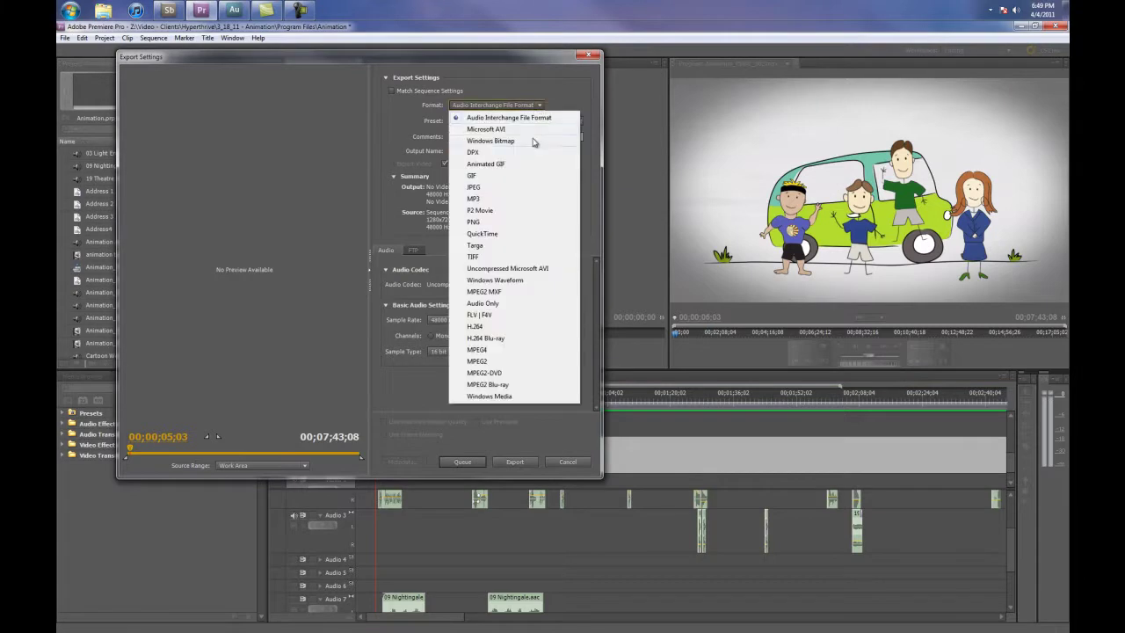
click(510, 235)
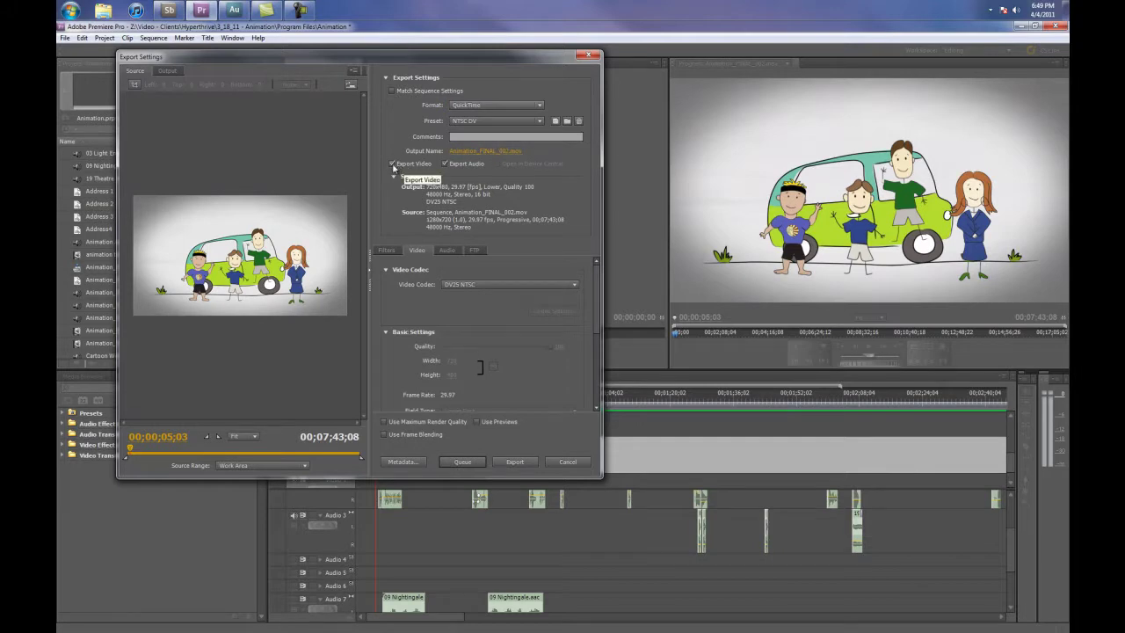
click(446, 164)
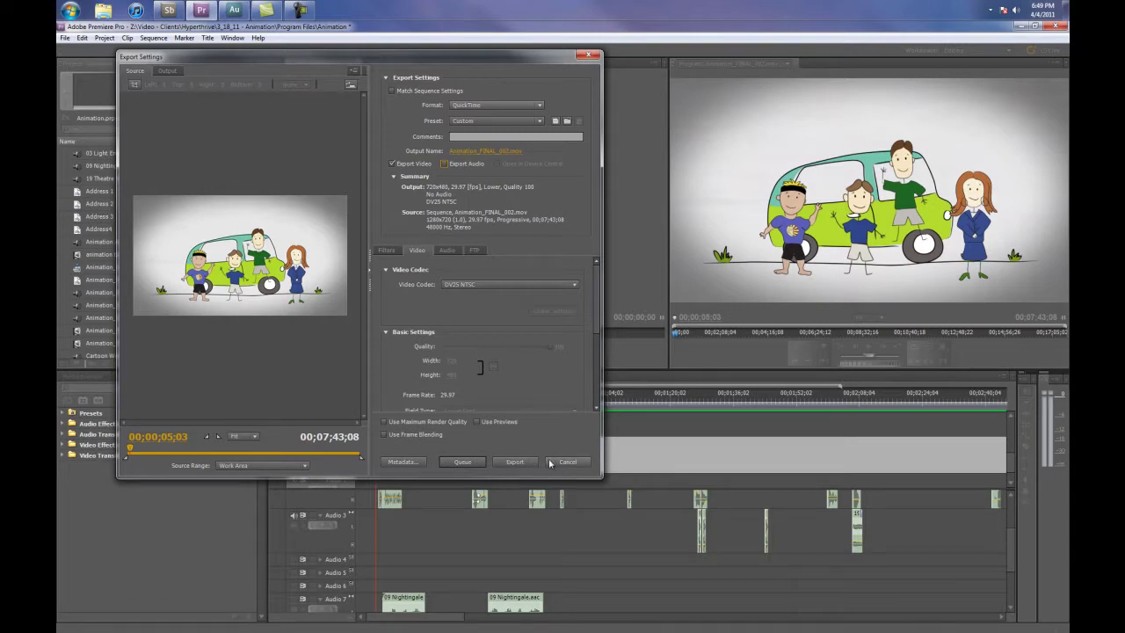
click(515, 462)
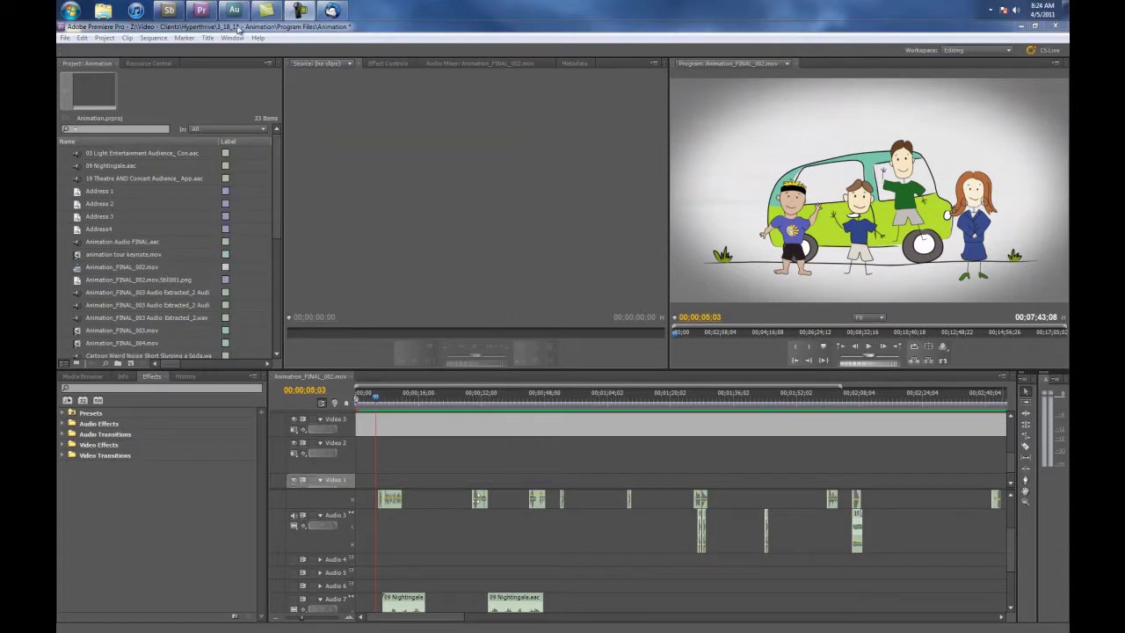
Import the Animation_Audio_Edit video file into Soundbooth's file list
click(169, 10)
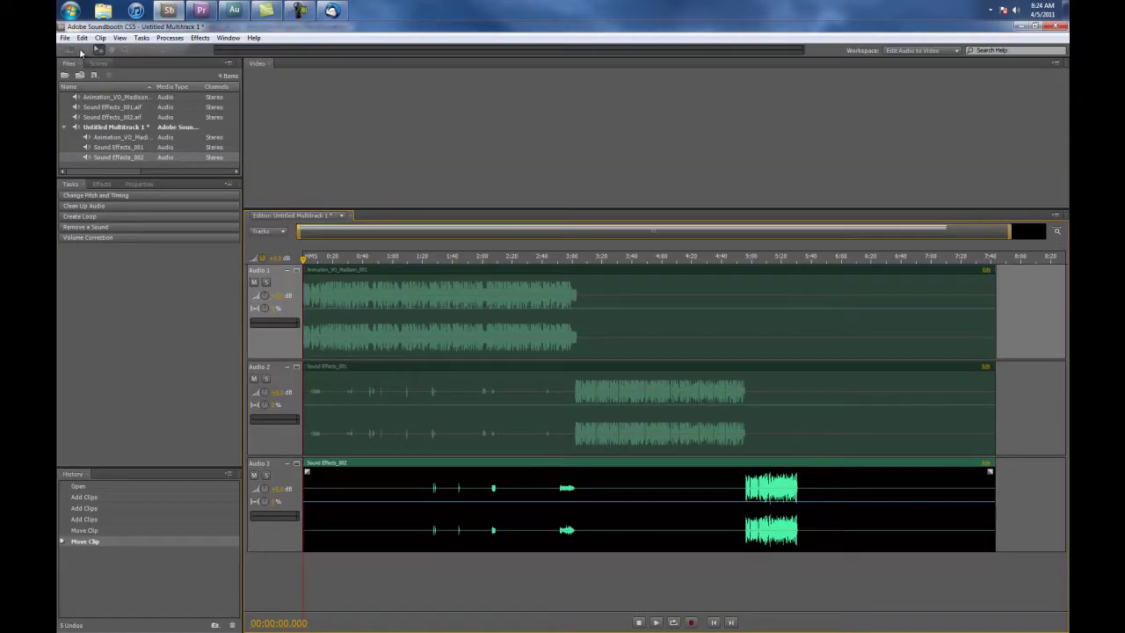
click(68, 40)
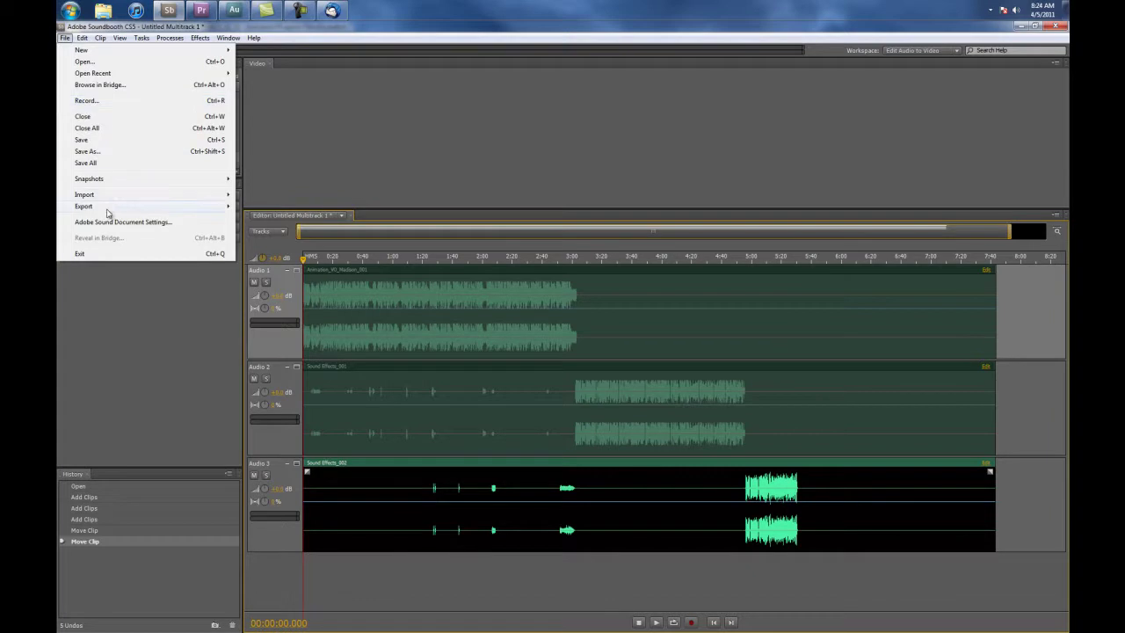
mouse_move(178, 199)
click(307, 195)
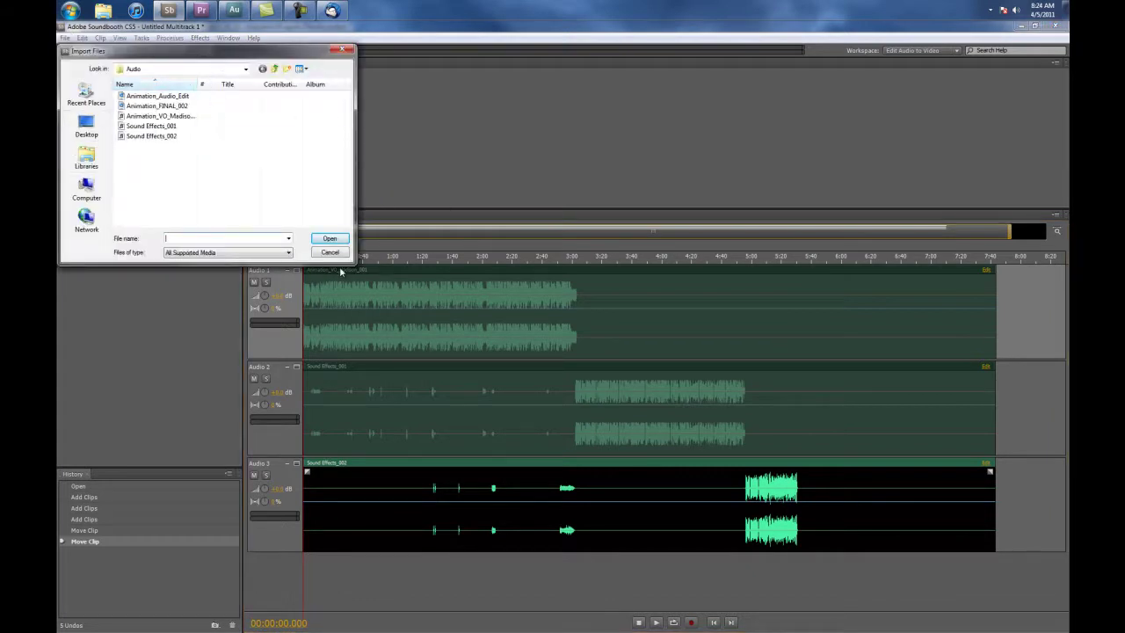
drag(352, 262, 454, 275)
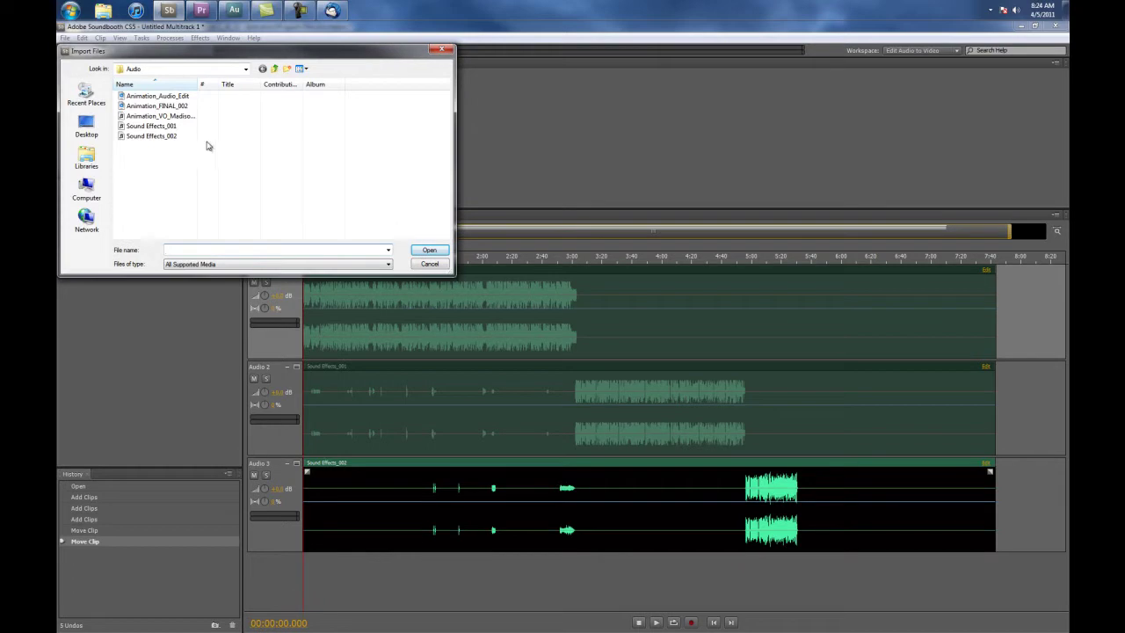
click(176, 98)
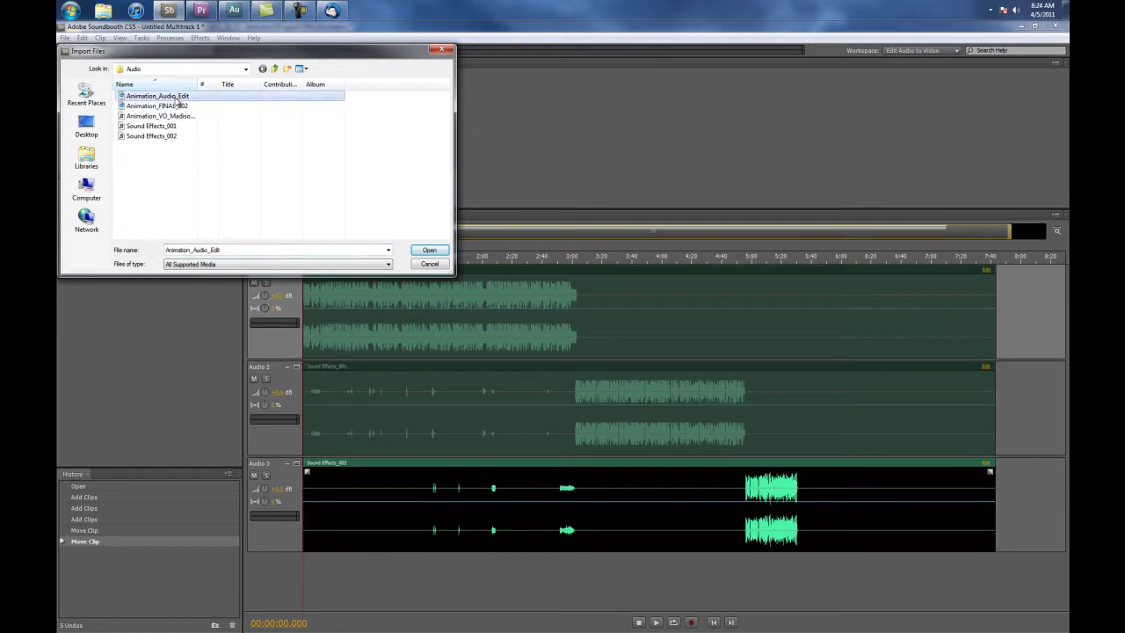
click(427, 251)
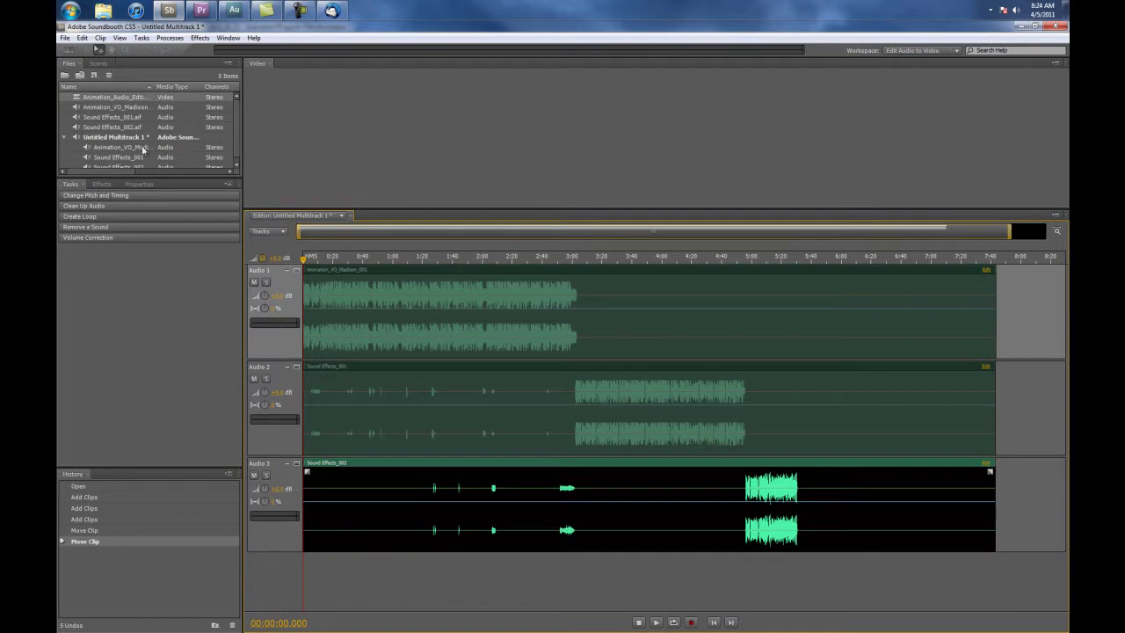
Add Animation_Audio_Edit to its own video track above the three audio tracks and start playback
drag(148, 180, 146, 300)
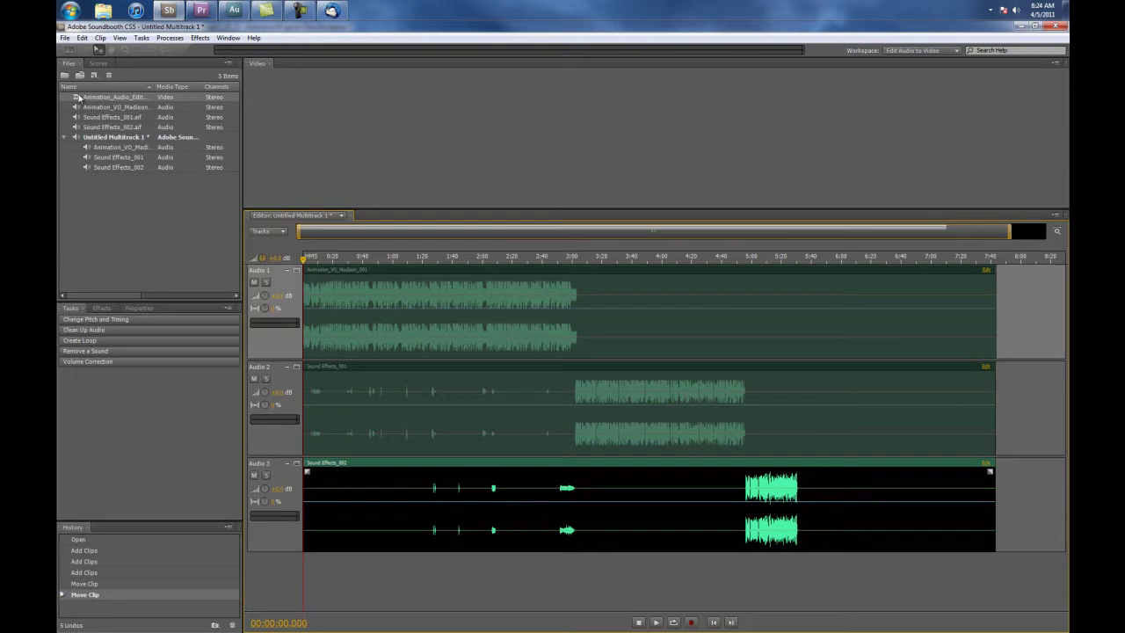
drag(80, 96, 333, 570)
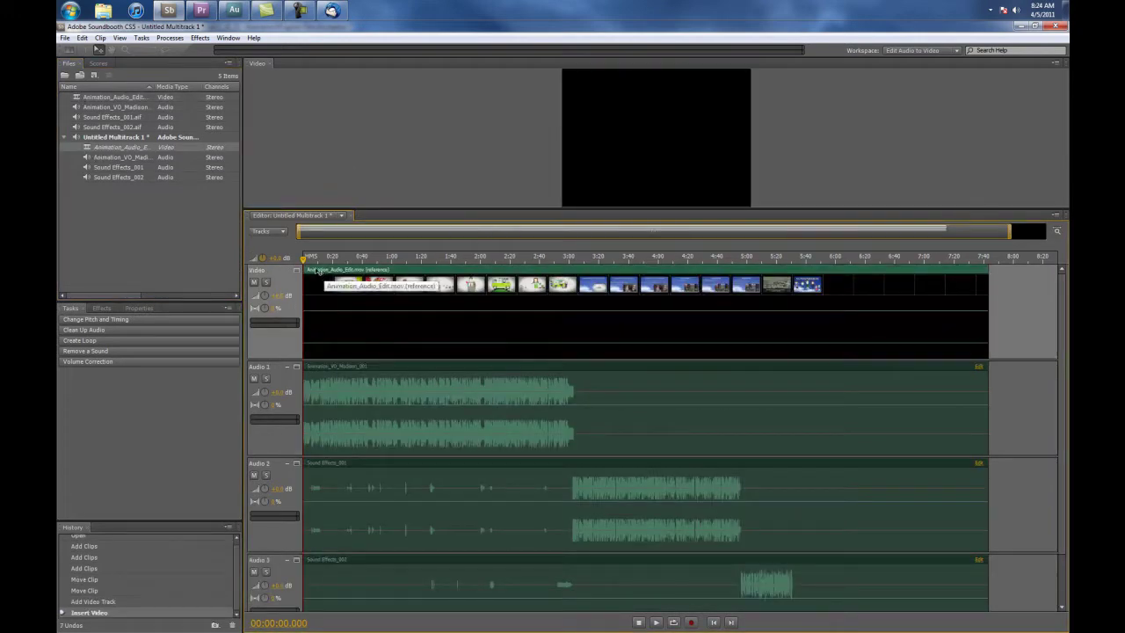
key(space)
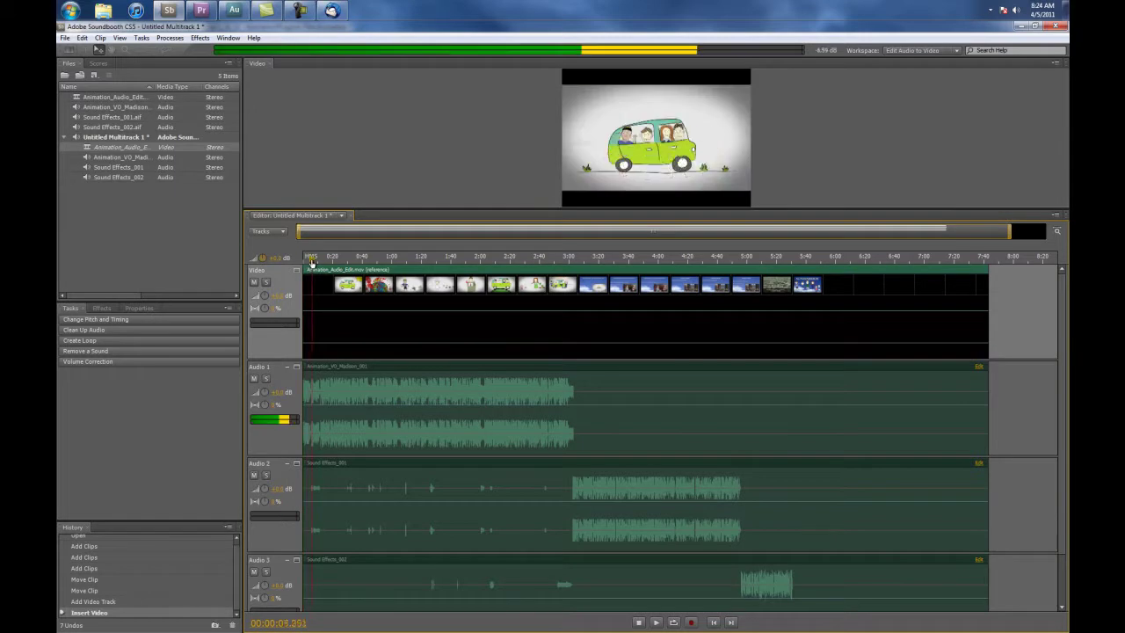
Check sync by jumping the playhead to about 1:38, 3:46, 2:13, 1:31, 0:55 and 0:27
click(447, 261)
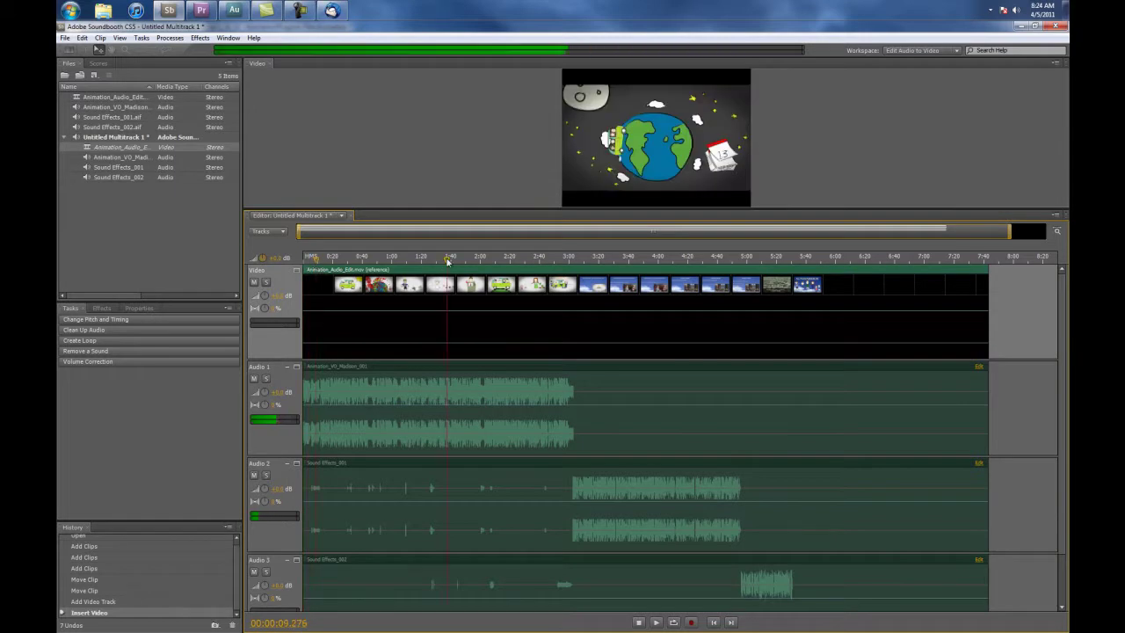
click(638, 257)
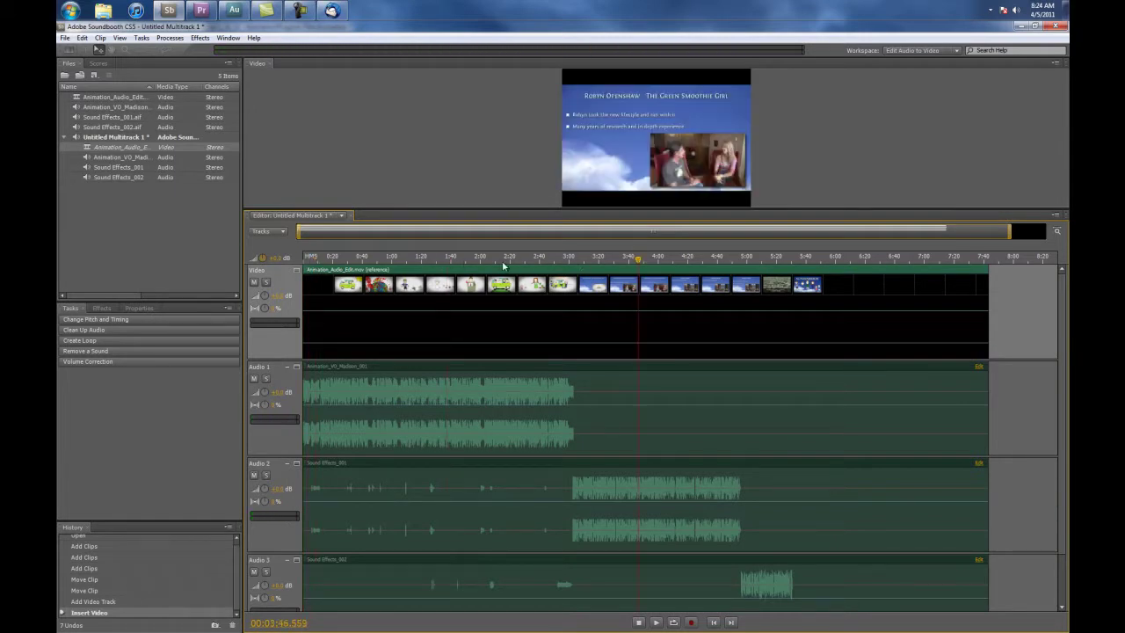
click(499, 261)
click(436, 261)
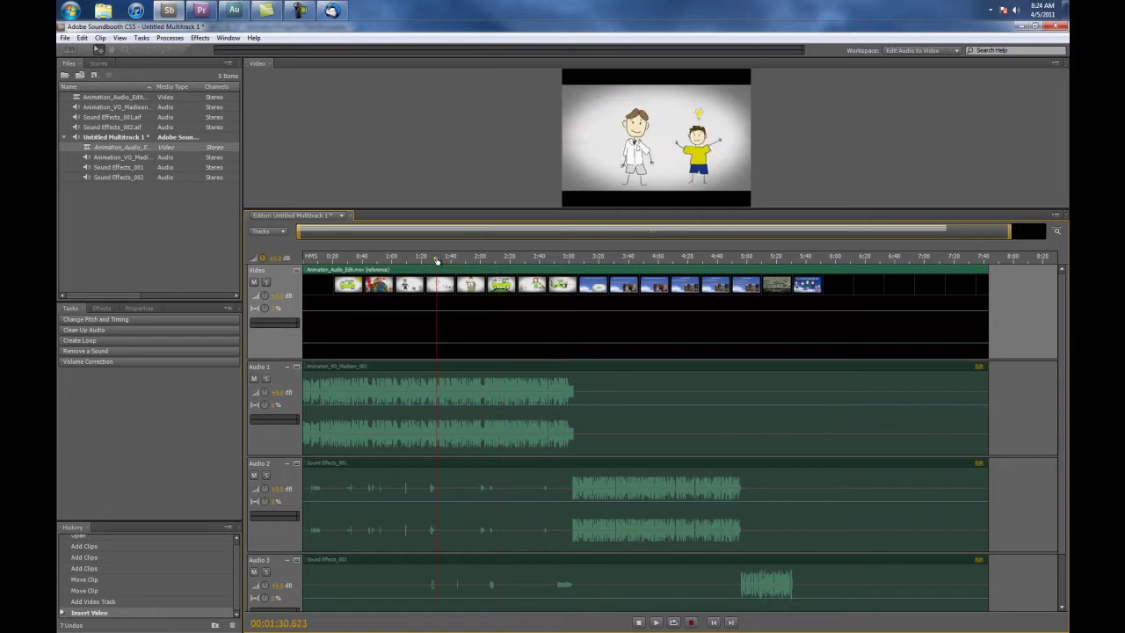
click(384, 261)
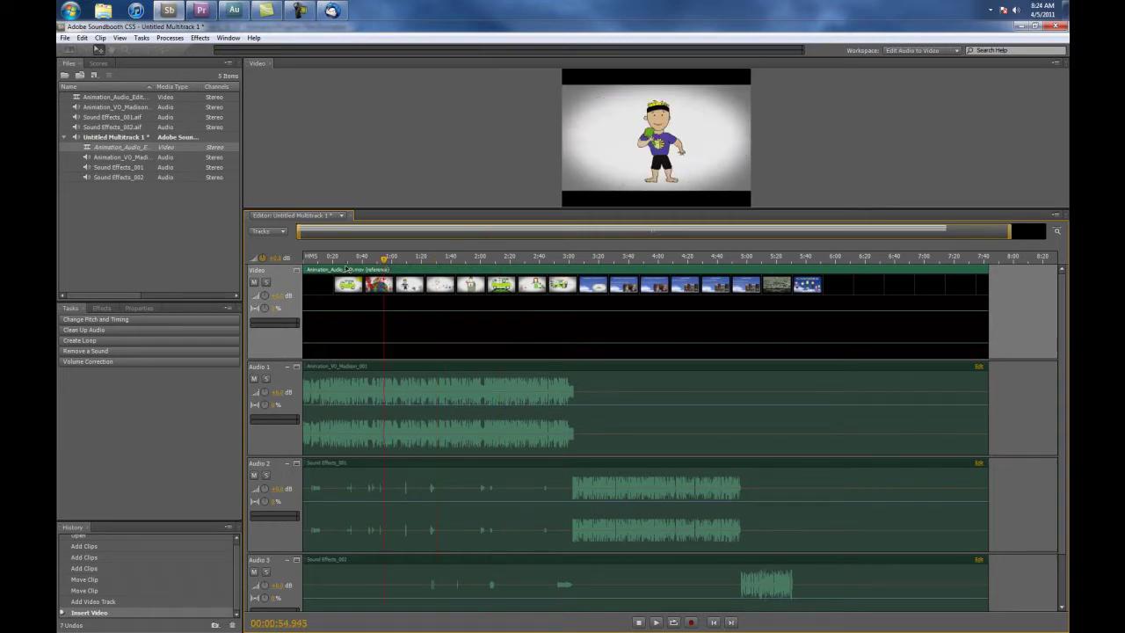
click(344, 261)
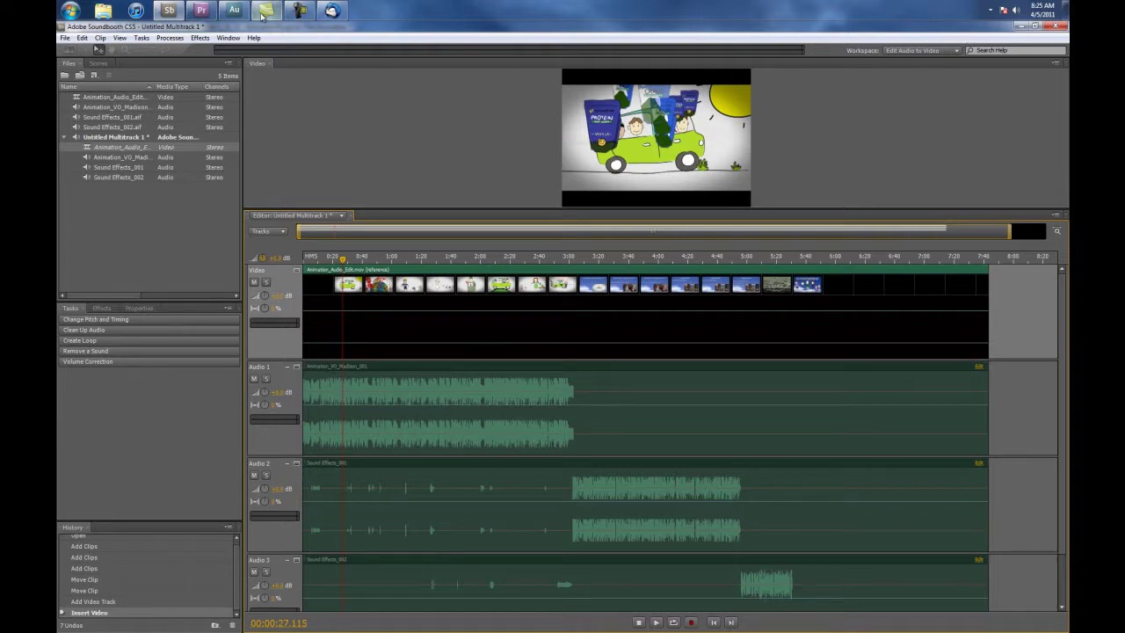
In Audition, import Animation_Audio_Edit.mov, Animation_VO_Madison_001.aif, Sound Effects_001.aif and Sound Effects_002.aif
click(235, 9)
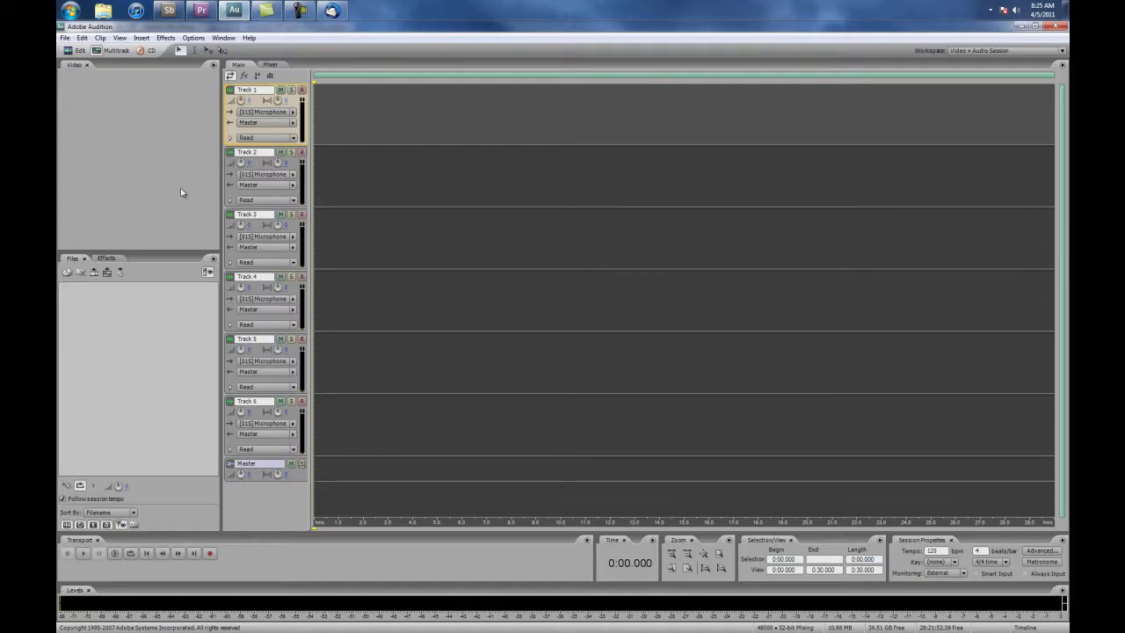
click(64, 38)
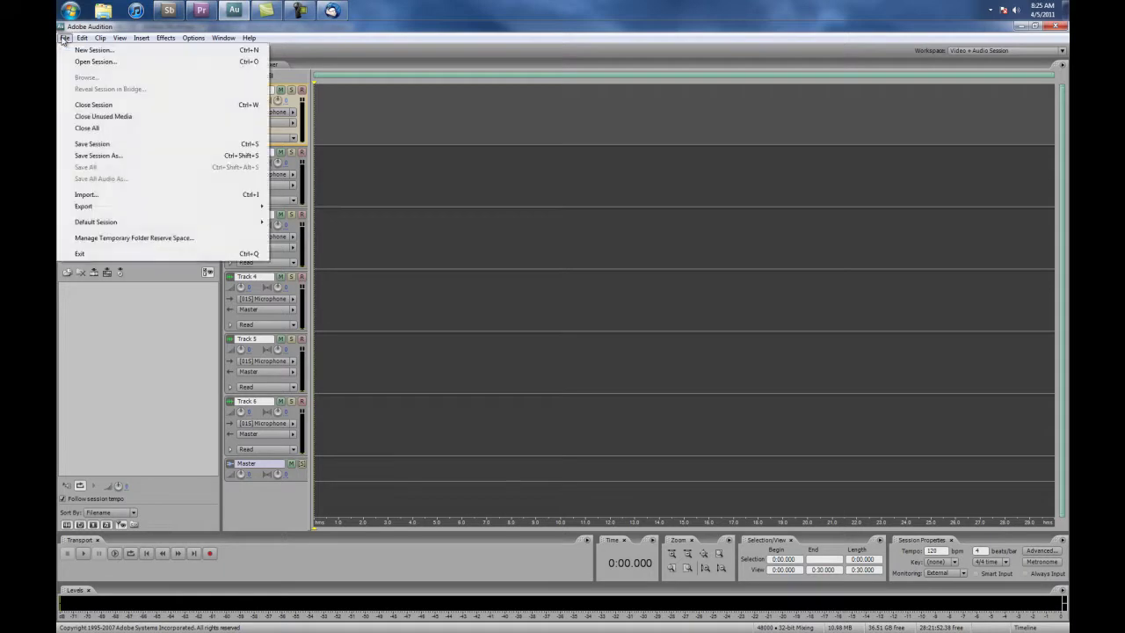
click(91, 197)
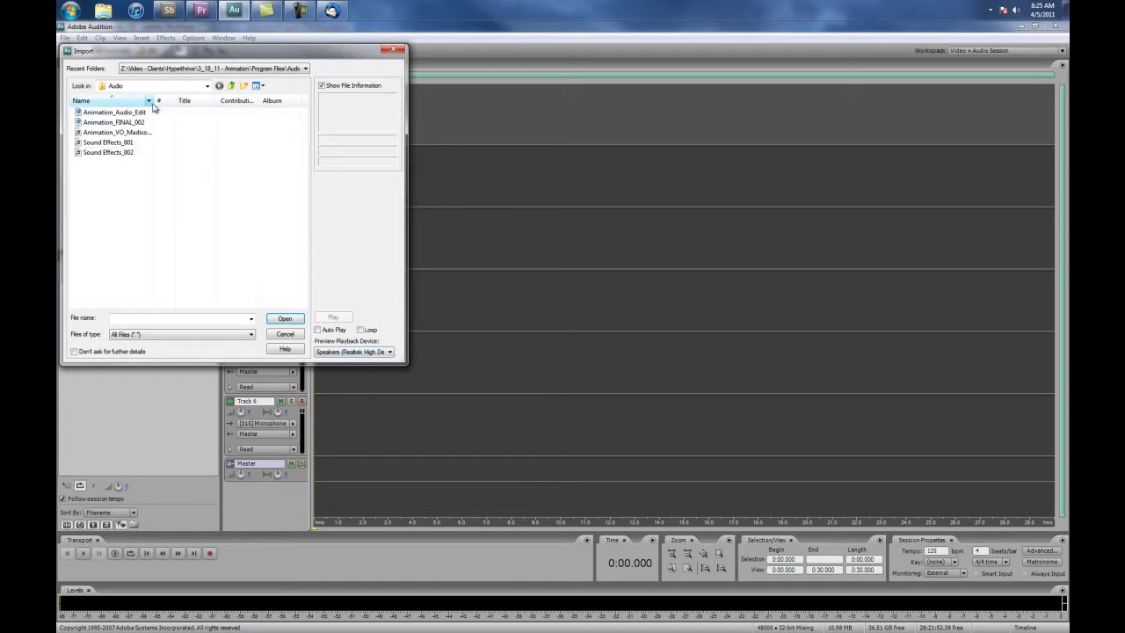
drag(154, 102, 209, 102)
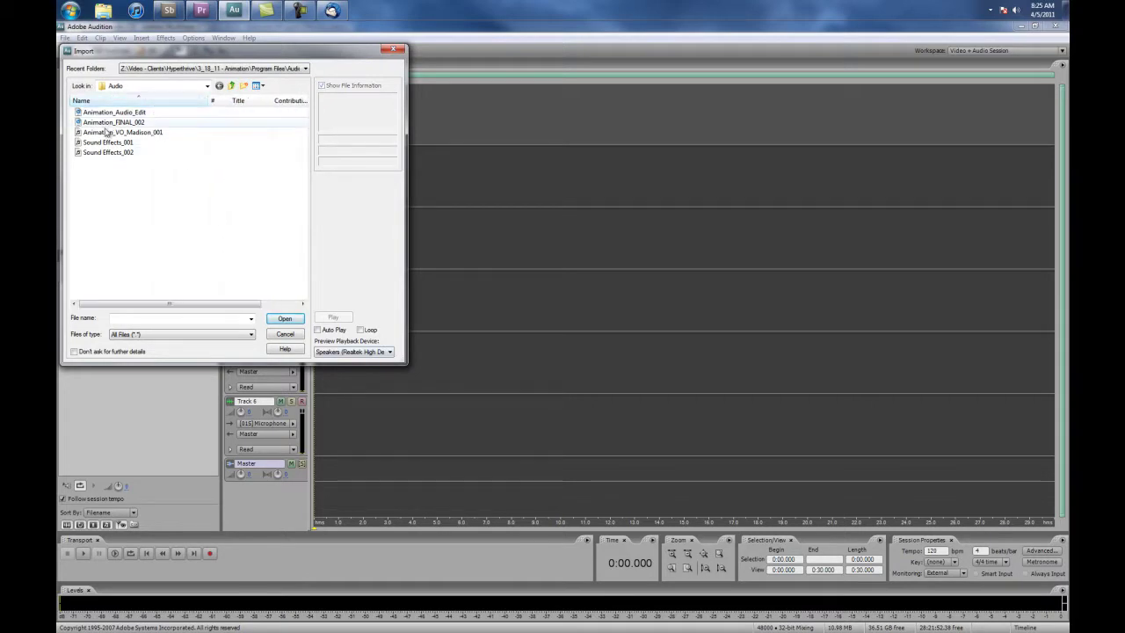
click(138, 133)
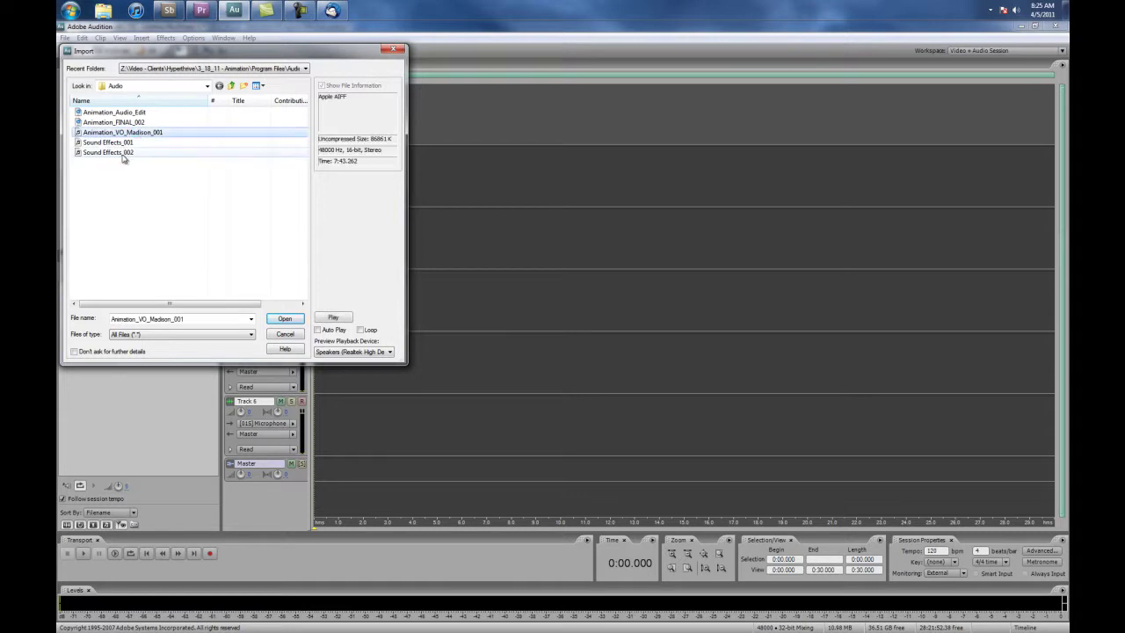
drag(215, 195, 199, 109)
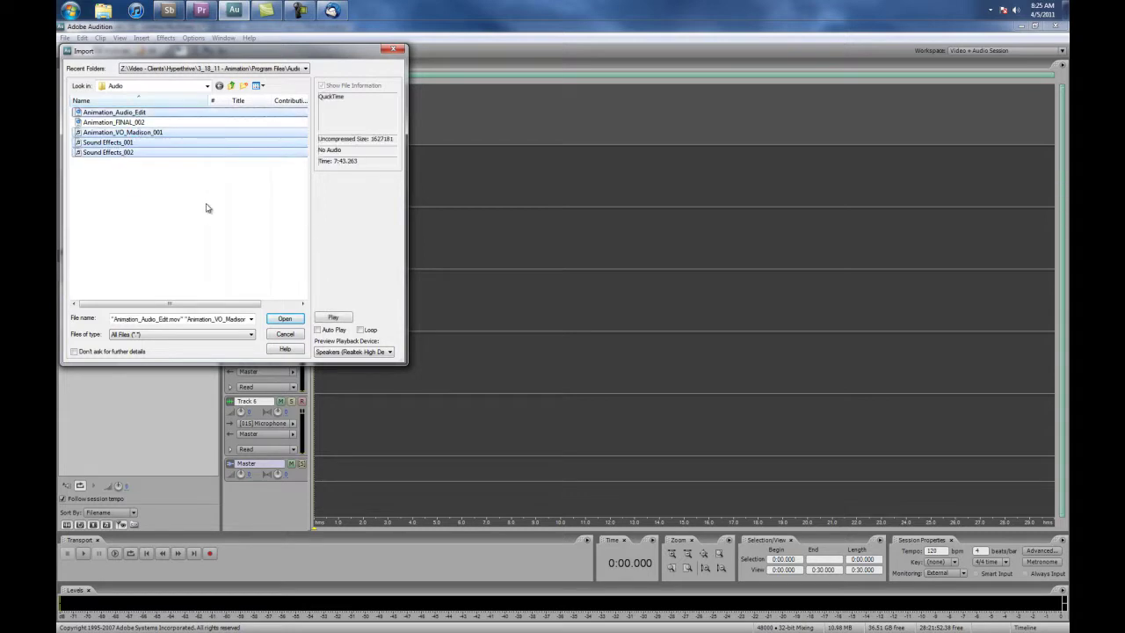
click(284, 320)
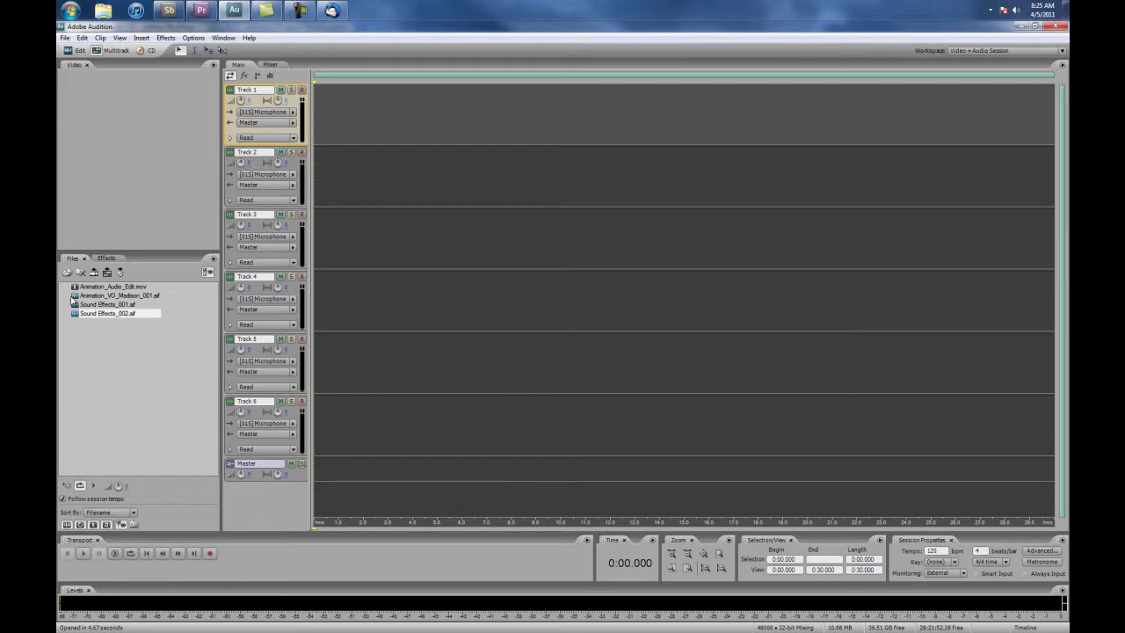
Place the voice-over, Sound Effects_001 and Sound Effects_002 on Tracks 1–3, the video on its own track, then select Track 2's clip
drag(74, 297, 323, 101)
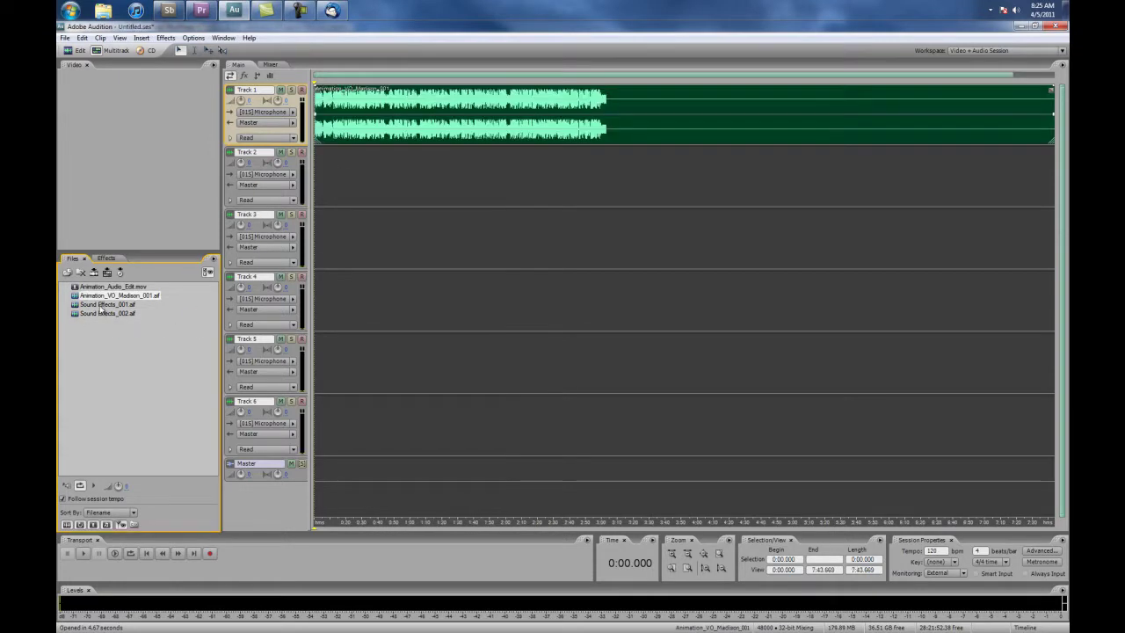
drag(72, 309, 331, 186)
drag(82, 314, 327, 251)
drag(114, 288, 334, 314)
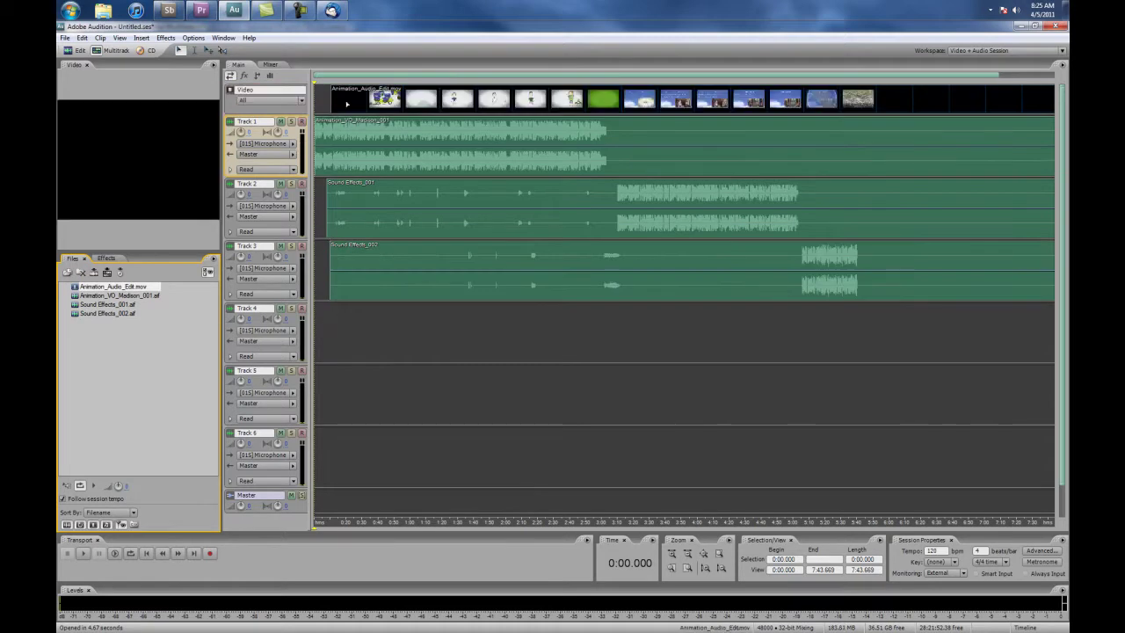
drag(331, 208, 347, 208)
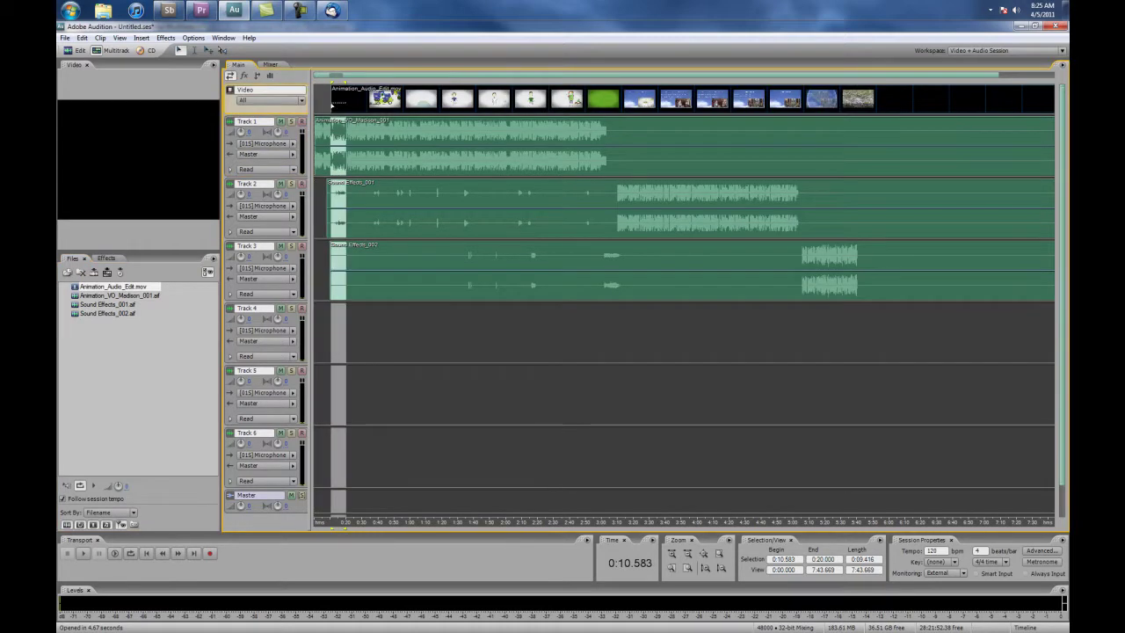
click(347, 209)
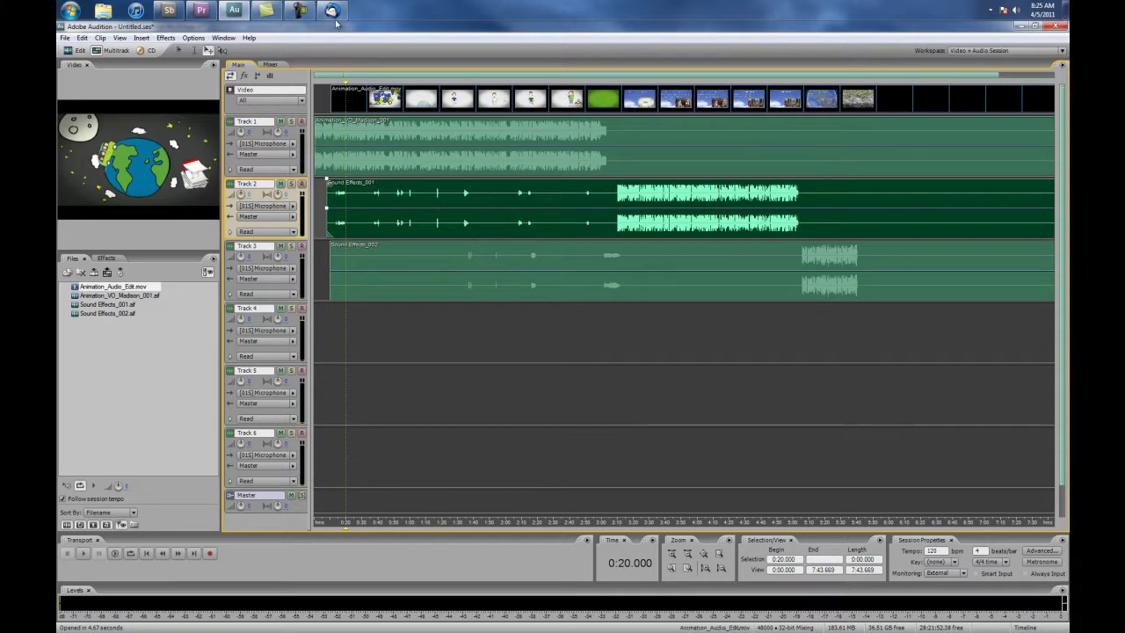
Slide the Sound Effects_001, Sound Effects_002 and video clips to start at zero, then scrub to verify sync
drag(372, 202, 359, 201)
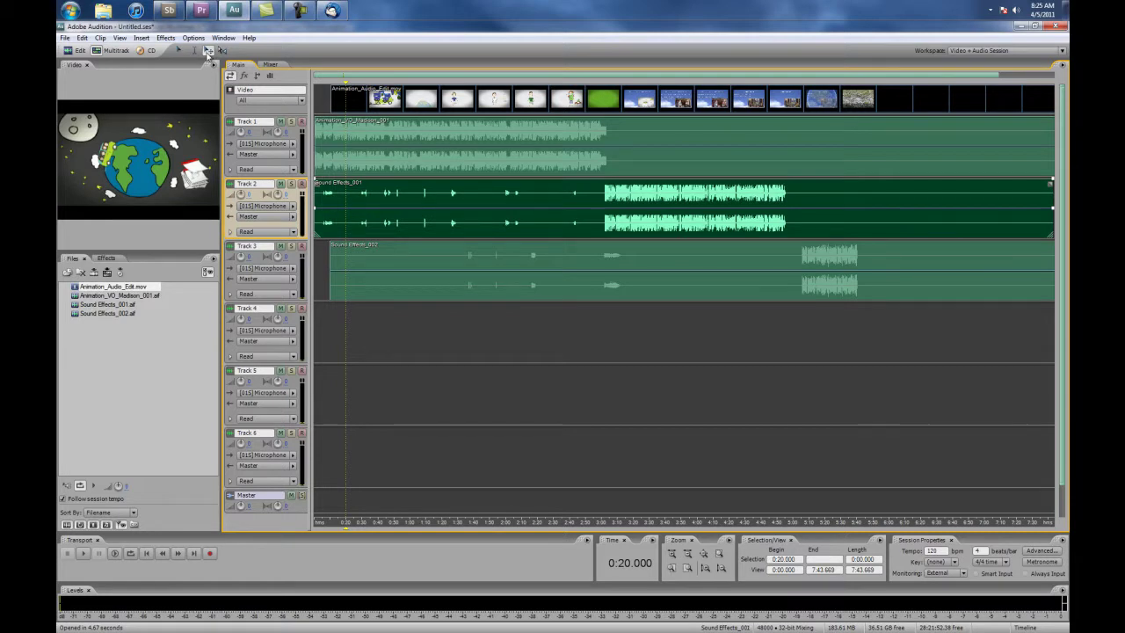
click(210, 53)
drag(397, 284, 372, 290)
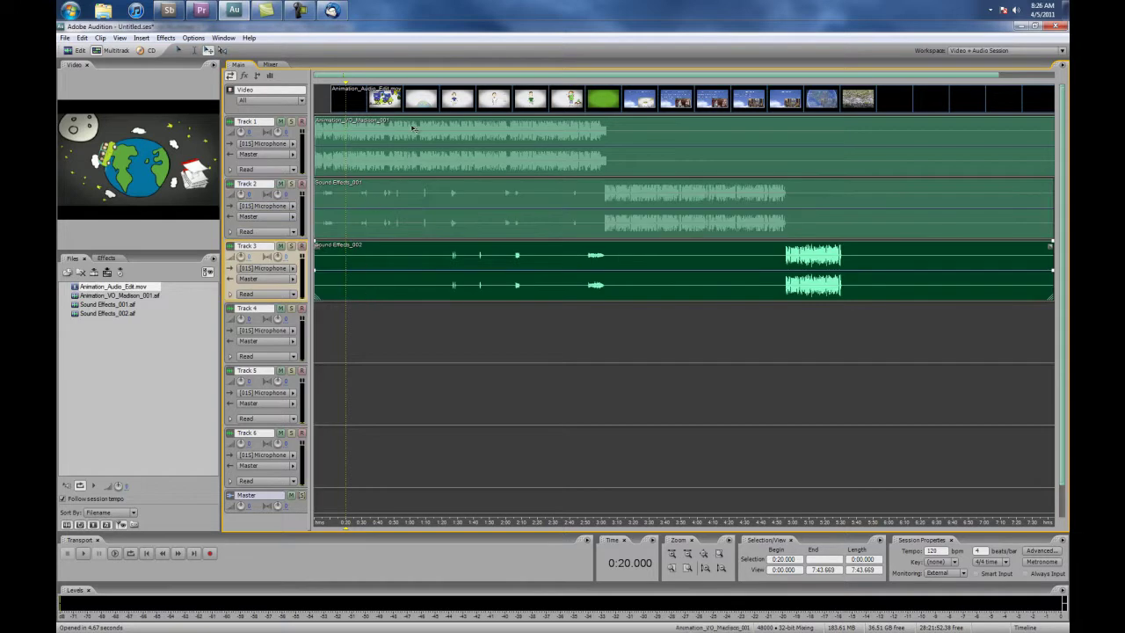
drag(430, 105, 412, 106)
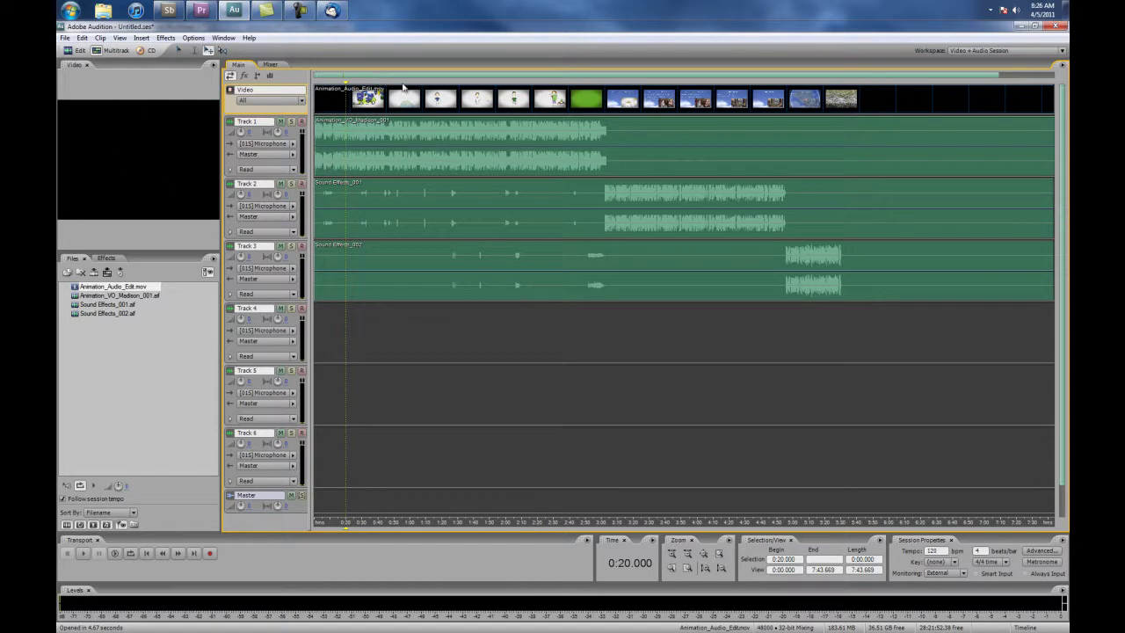
key(v)
drag(346, 83, 359, 87)
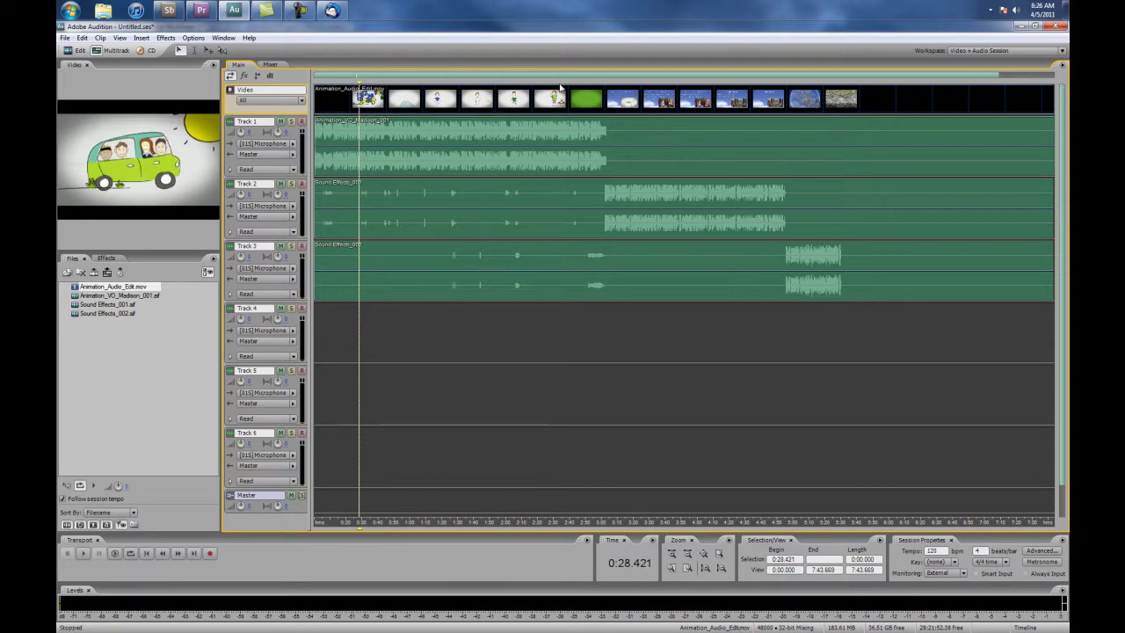